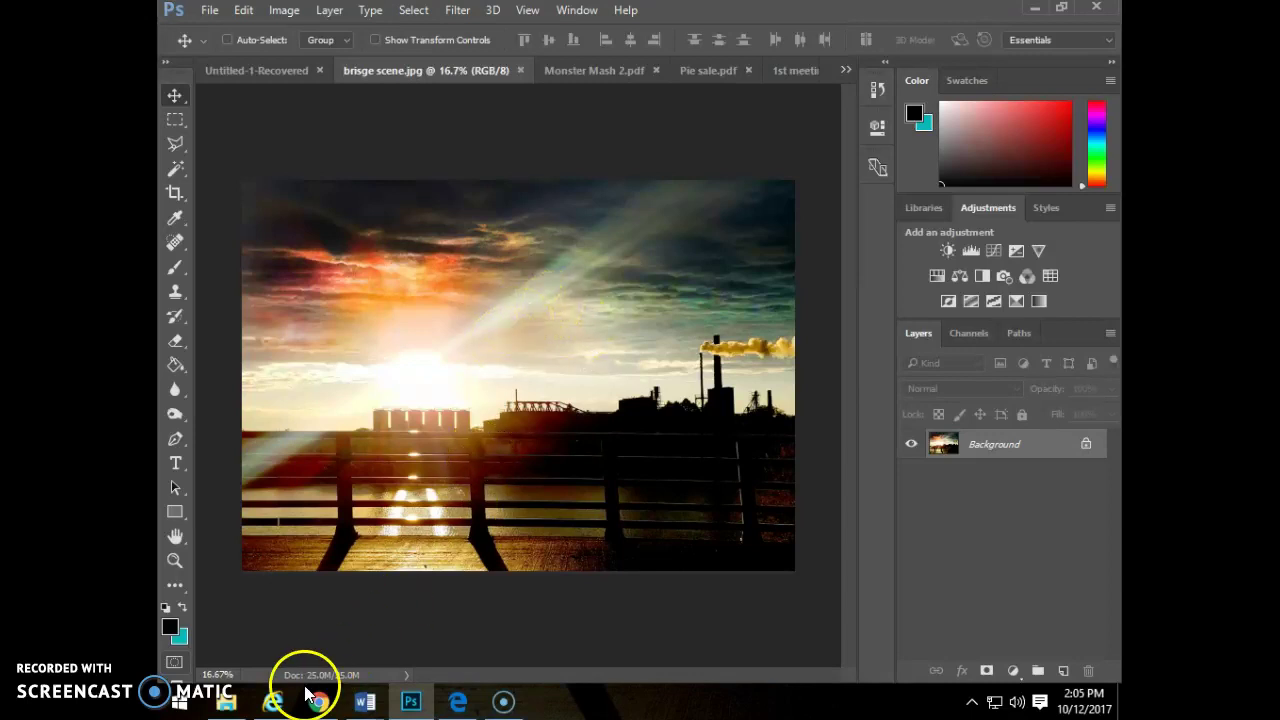
Step: Bring up the 'How to Light Edit.docx' five-step light-editing checklist in Word
mouse_move(238, 711)
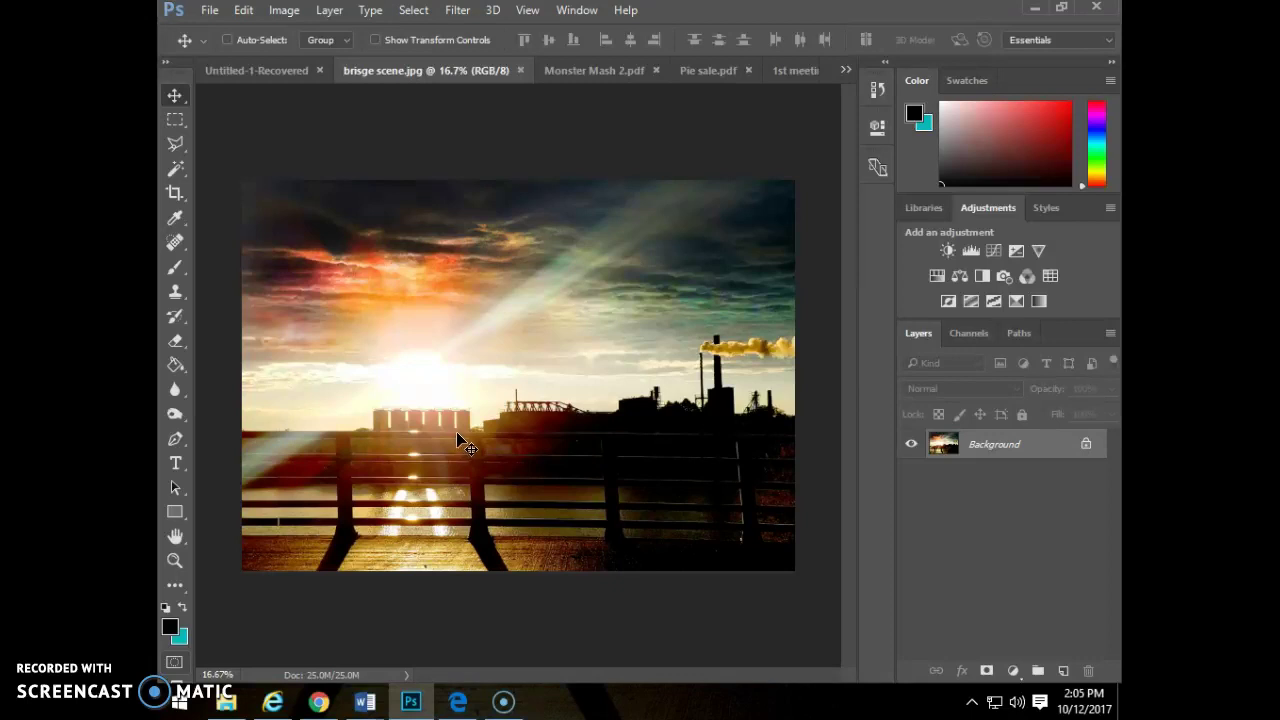
click(478, 436)
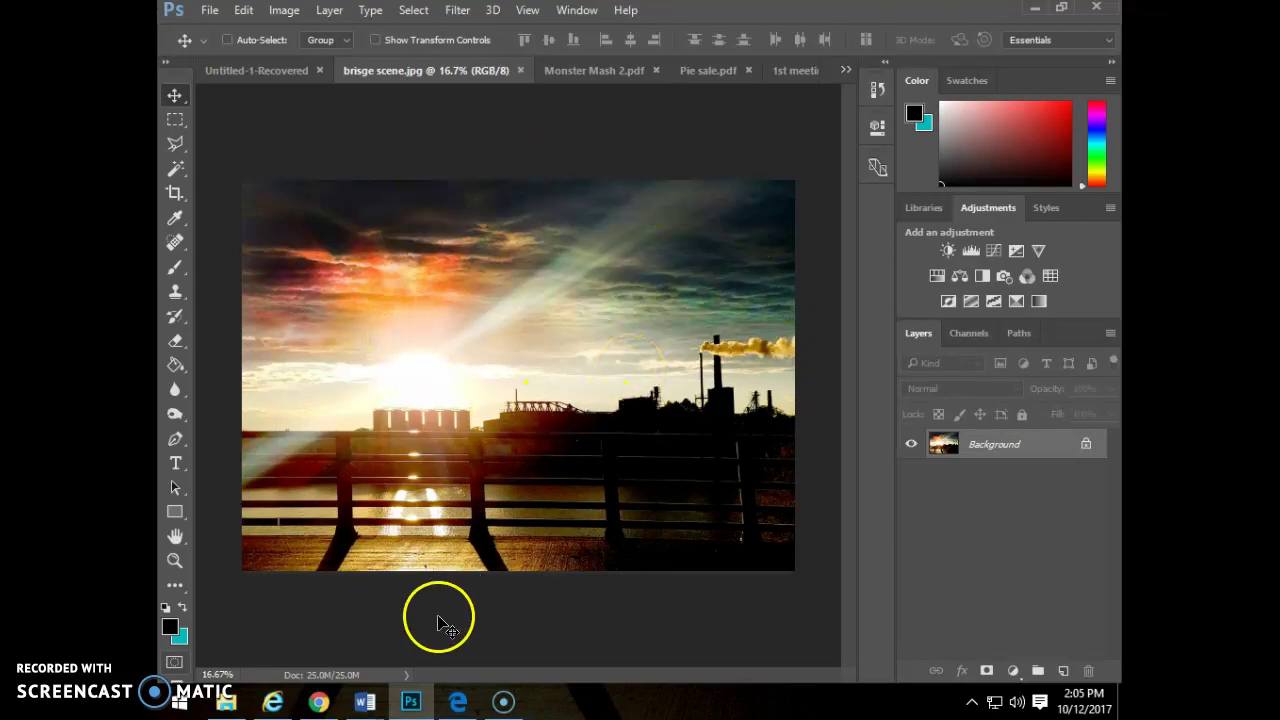
mouse_move(368, 703)
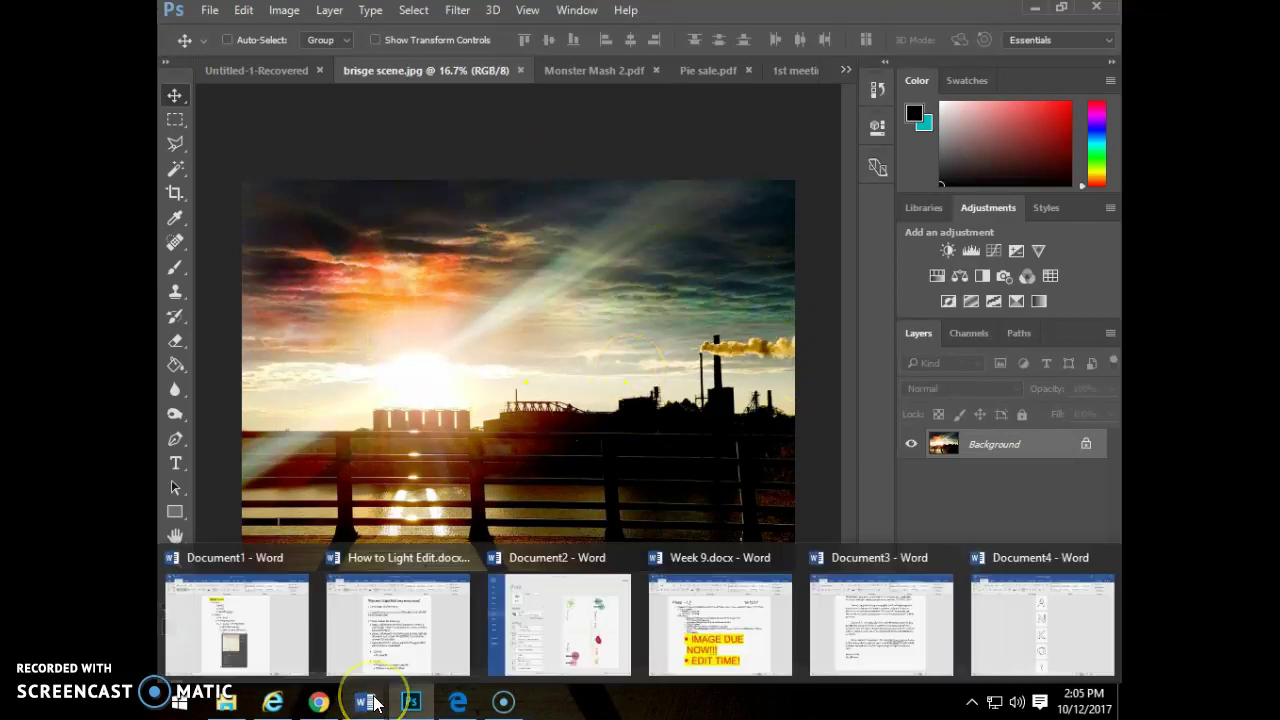
click(336, 632)
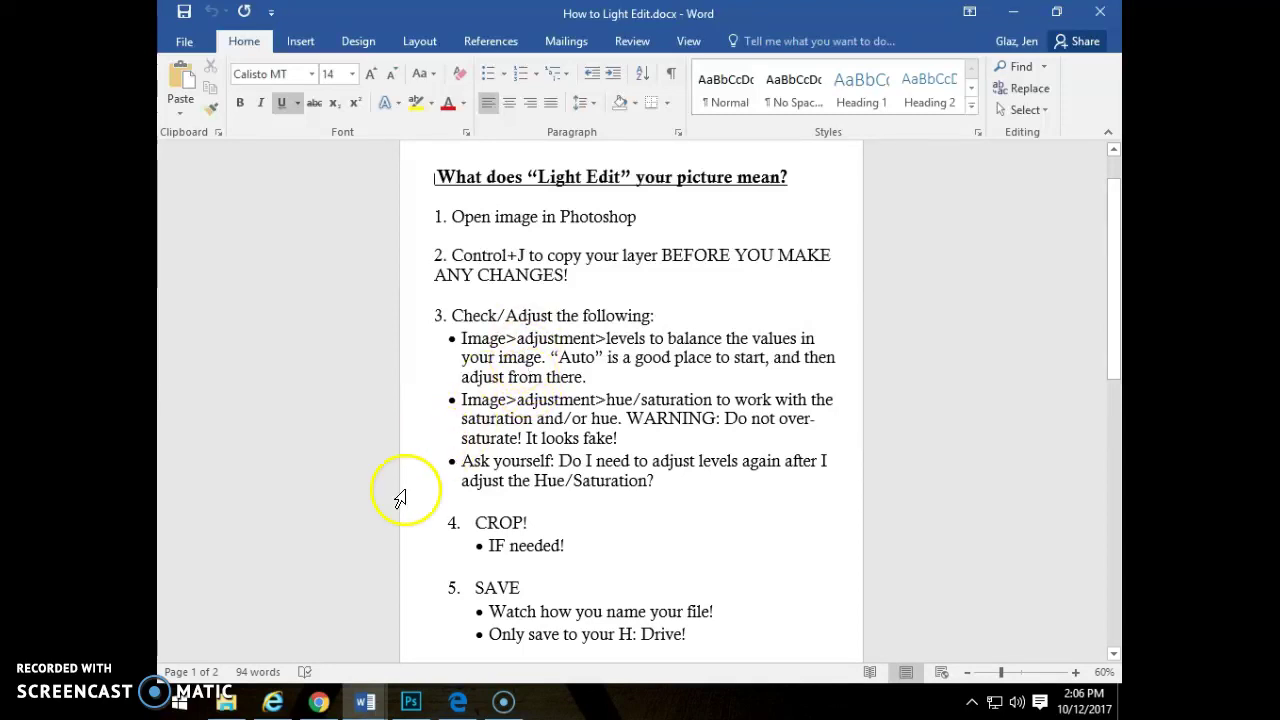
Step: Show Document1's 'WHAT to edit' checklist in Word and place the cursor before Color
mouse_move(363, 703)
click(251, 622)
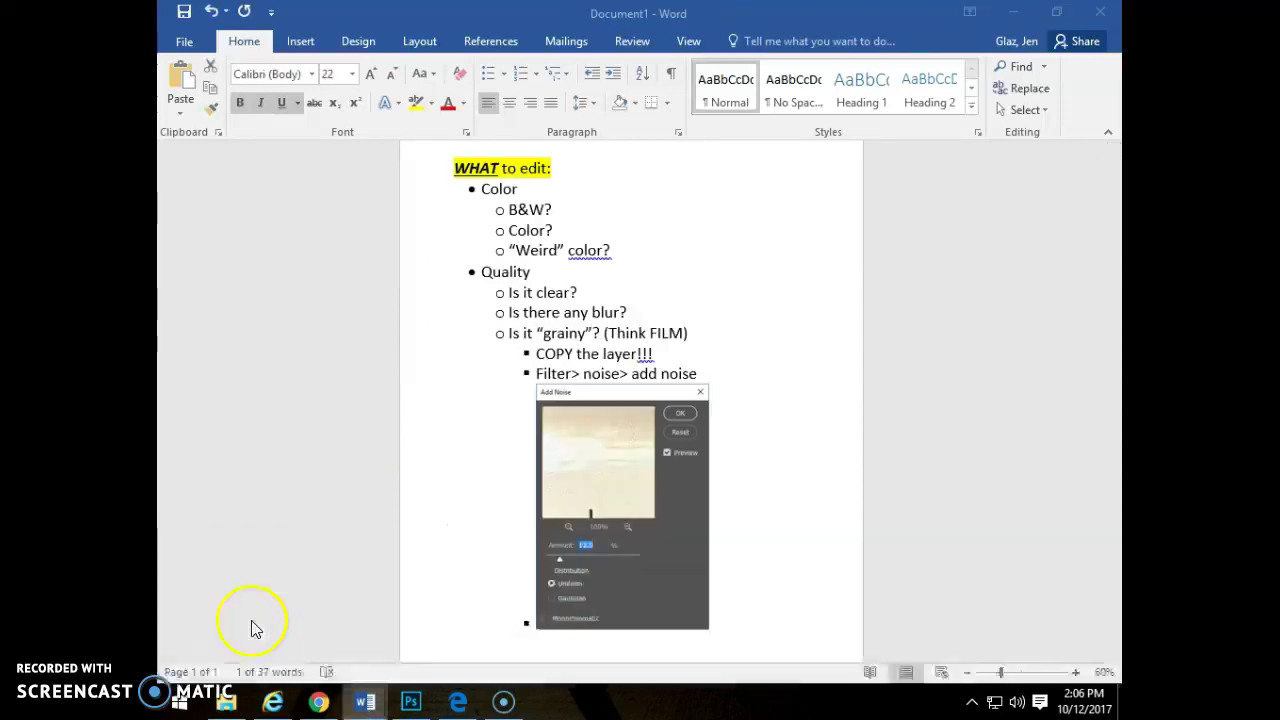
scroll(771, 363, up, 6)
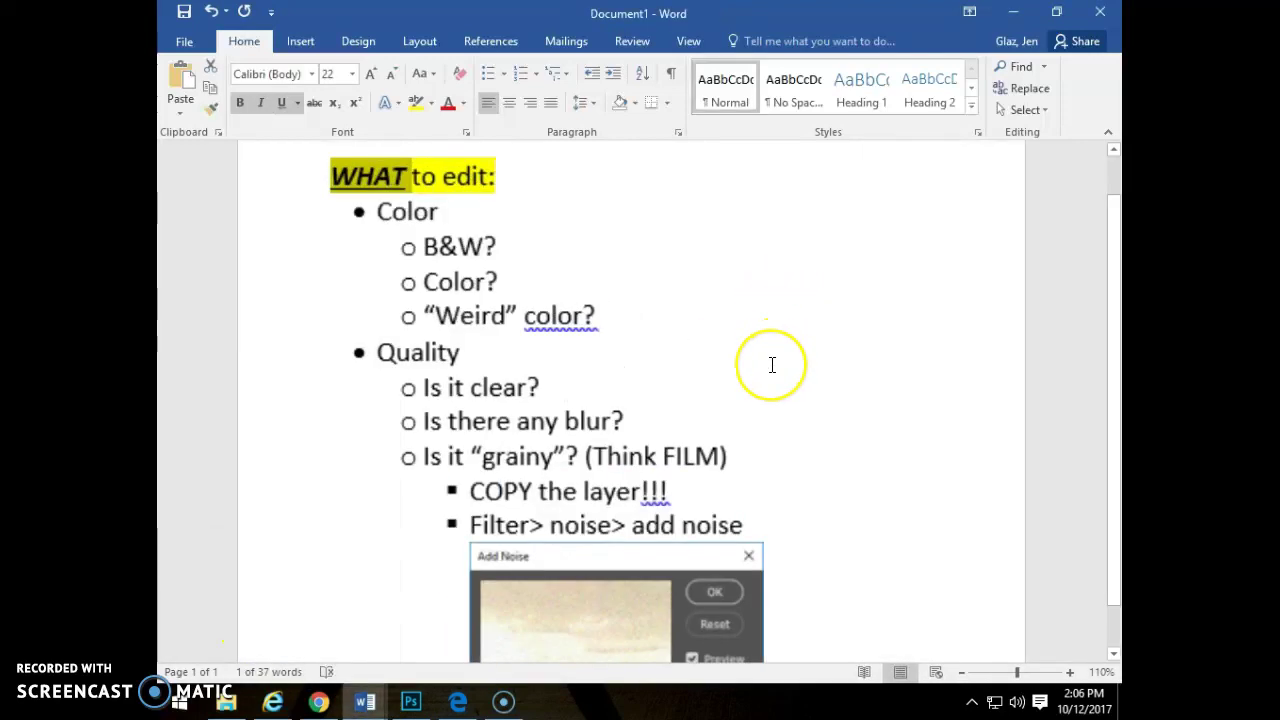
scroll(771, 363, up, 5)
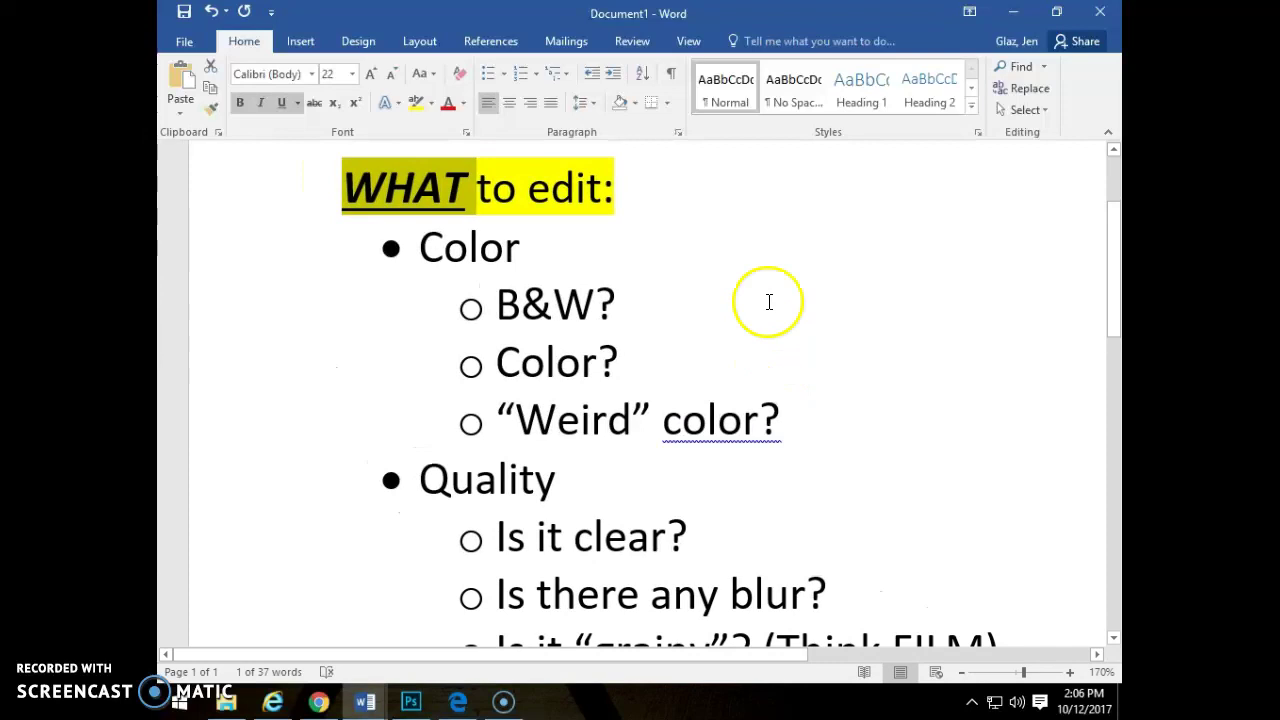
click(676, 207)
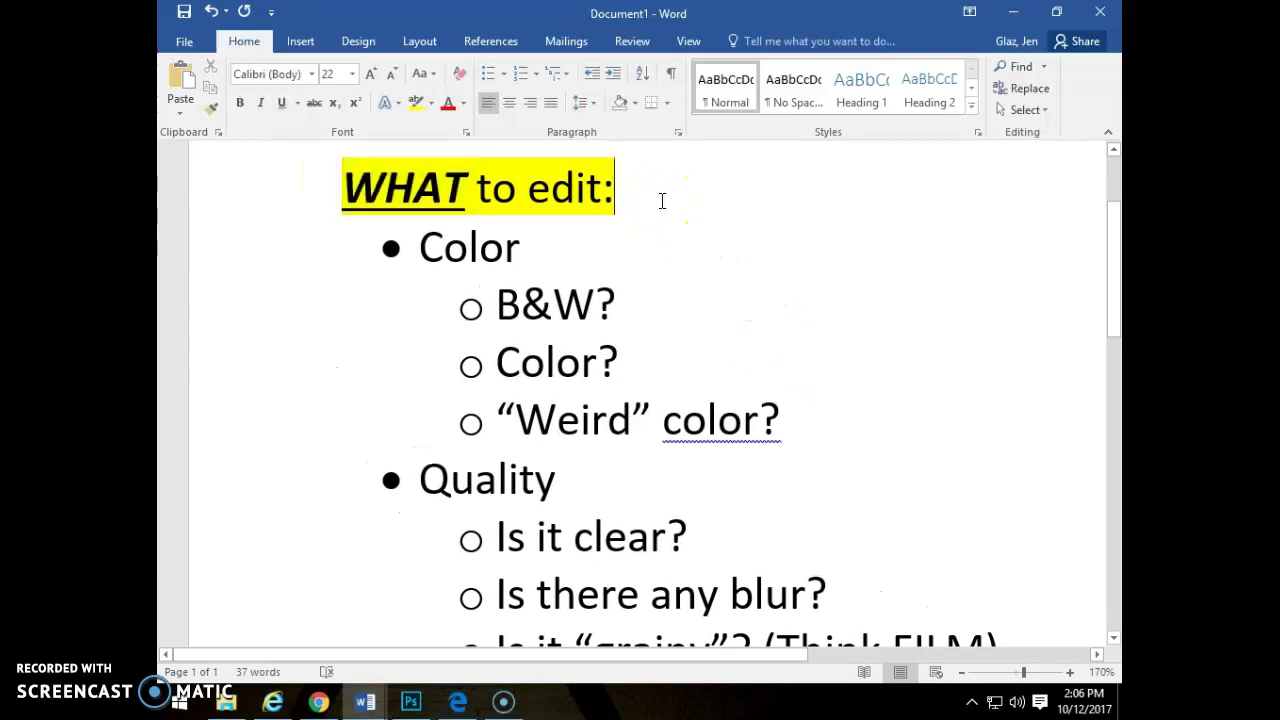
click(426, 250)
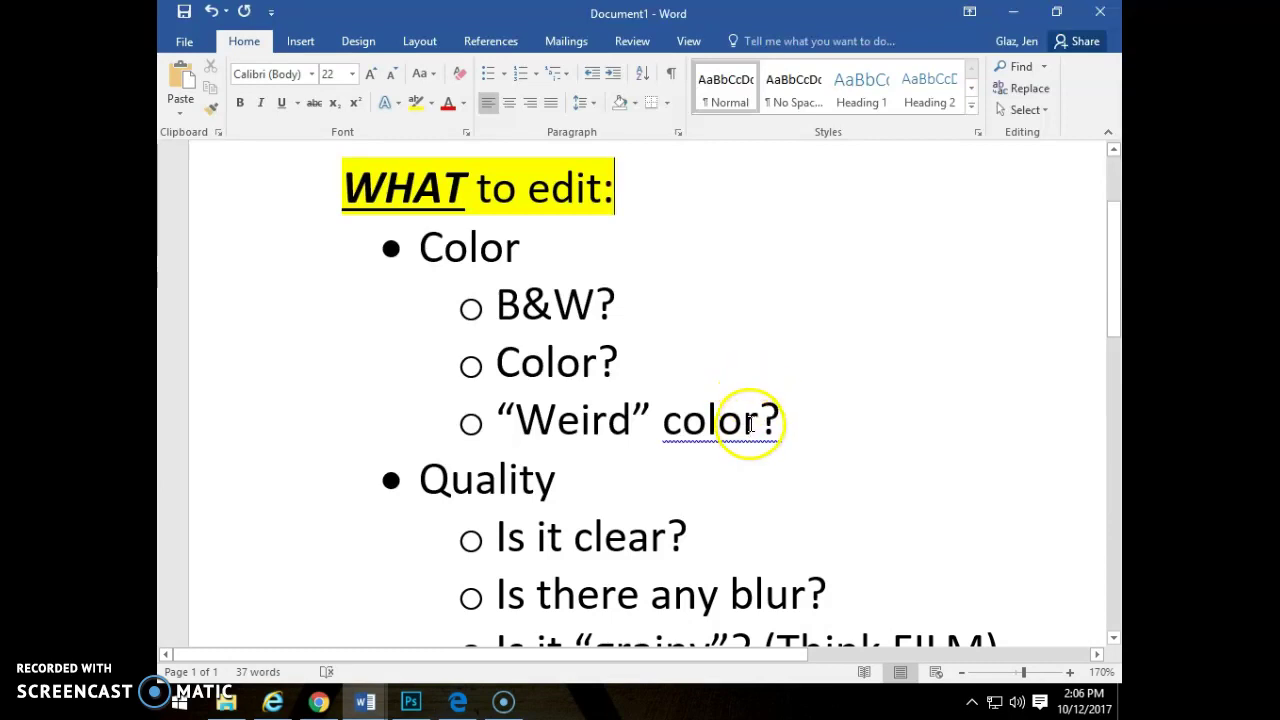
Step: Back in Photoshop, duplicate the bridge photo's Background layer into Layer 1 with Ctrl+J
click(412, 703)
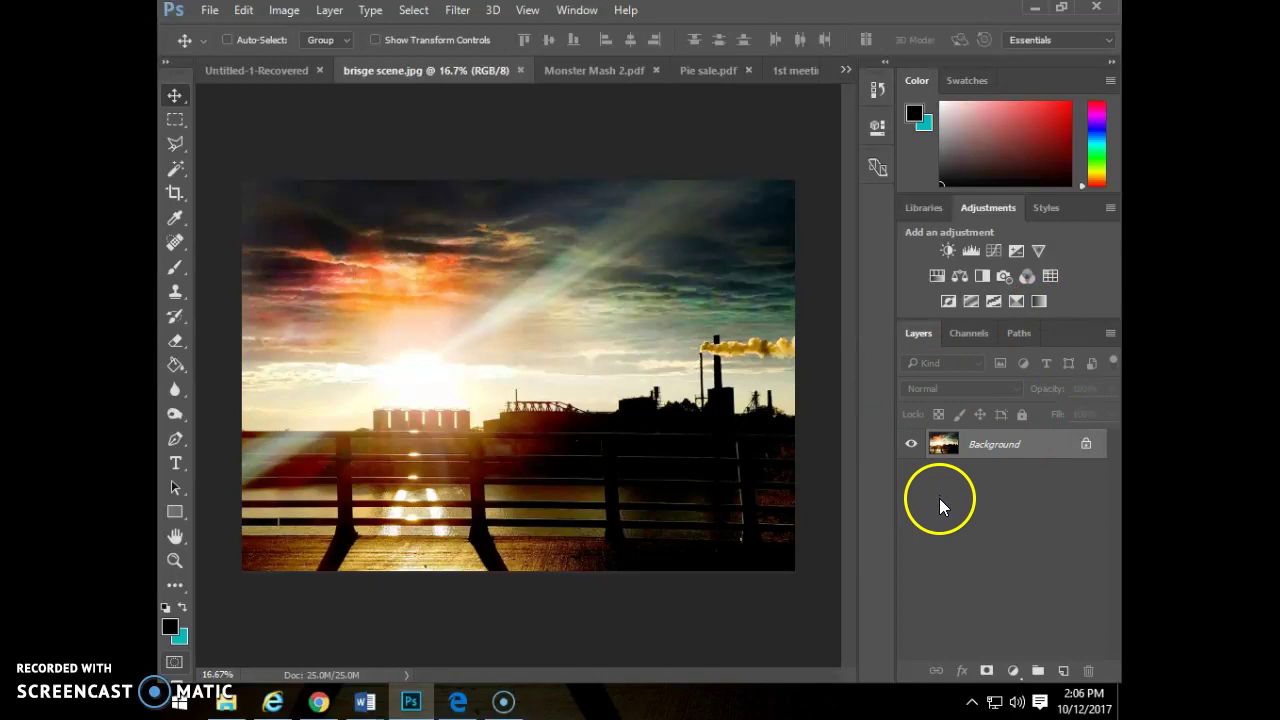
key(ctrl+j)
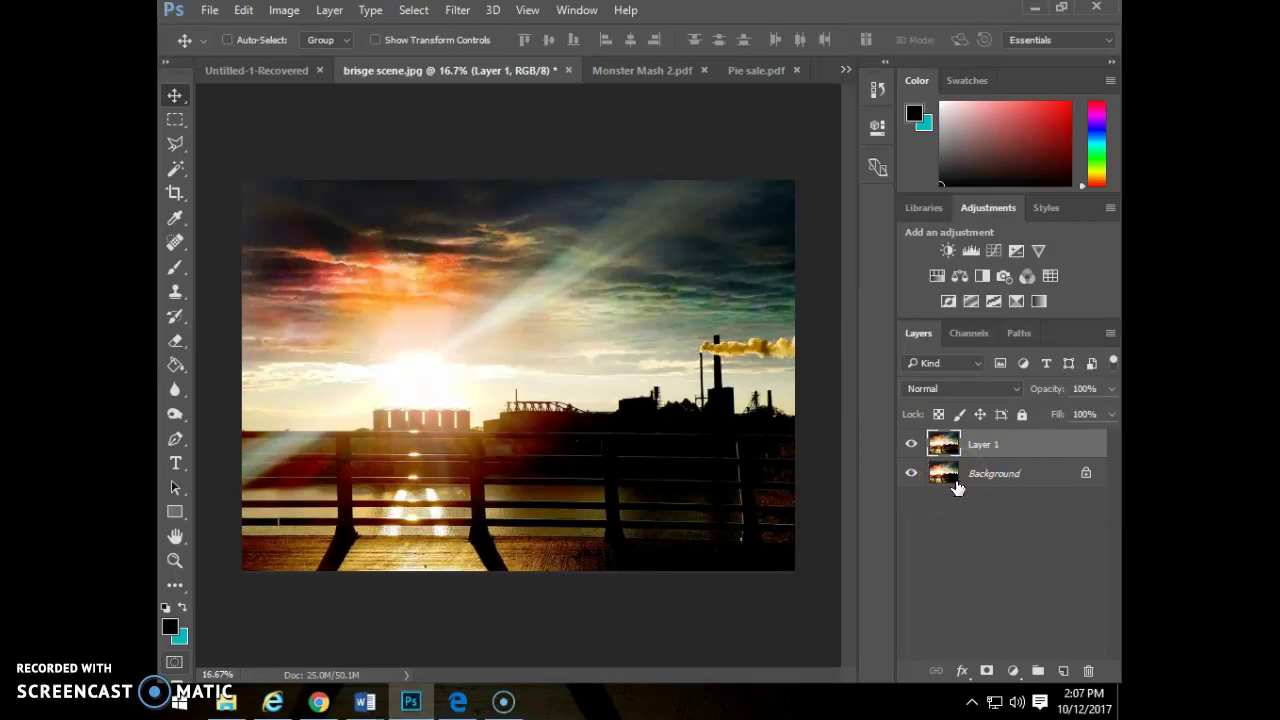
click(1000, 443)
click(938, 590)
Step: Open Image > Adjustments > Hue/Saturation on Layer 1
click(284, 12)
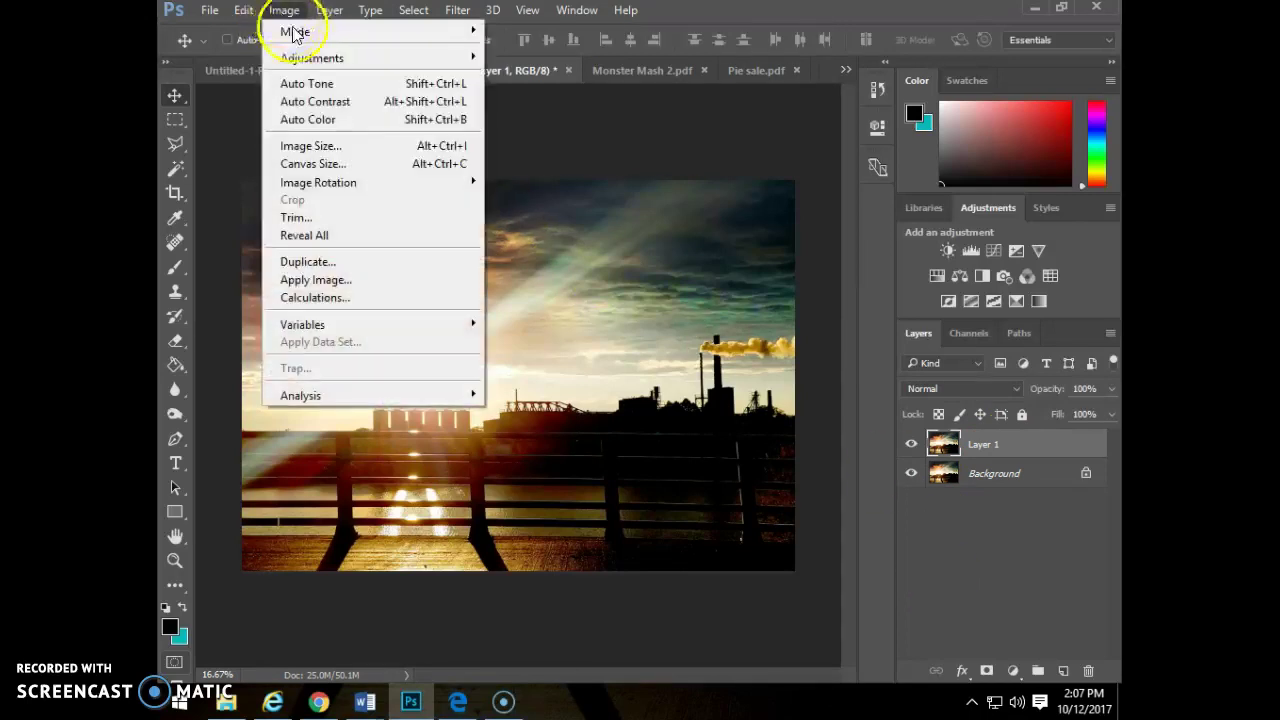
mouse_move(312, 58)
click(536, 156)
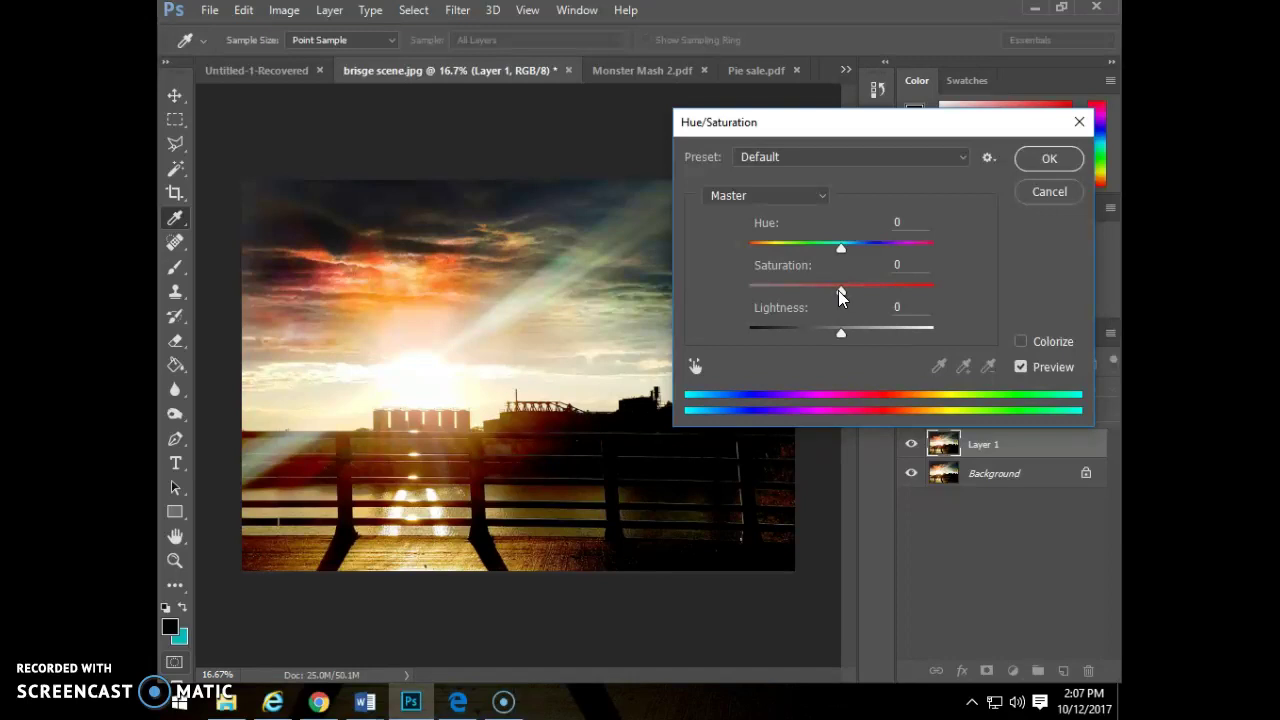
Step: Trial Saturation values between -54 and -49 with the dialog moved off the photo
drag(842, 296, 678, 308)
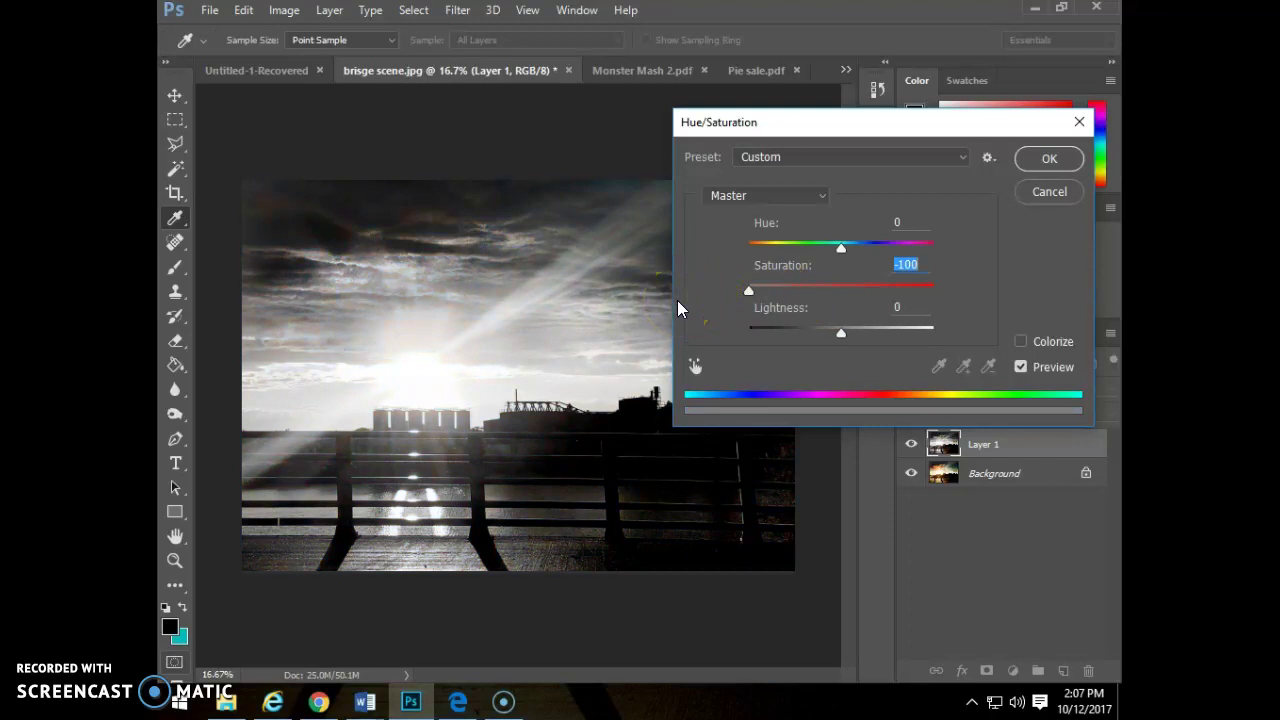
click(749, 292)
drag(757, 296, 792, 297)
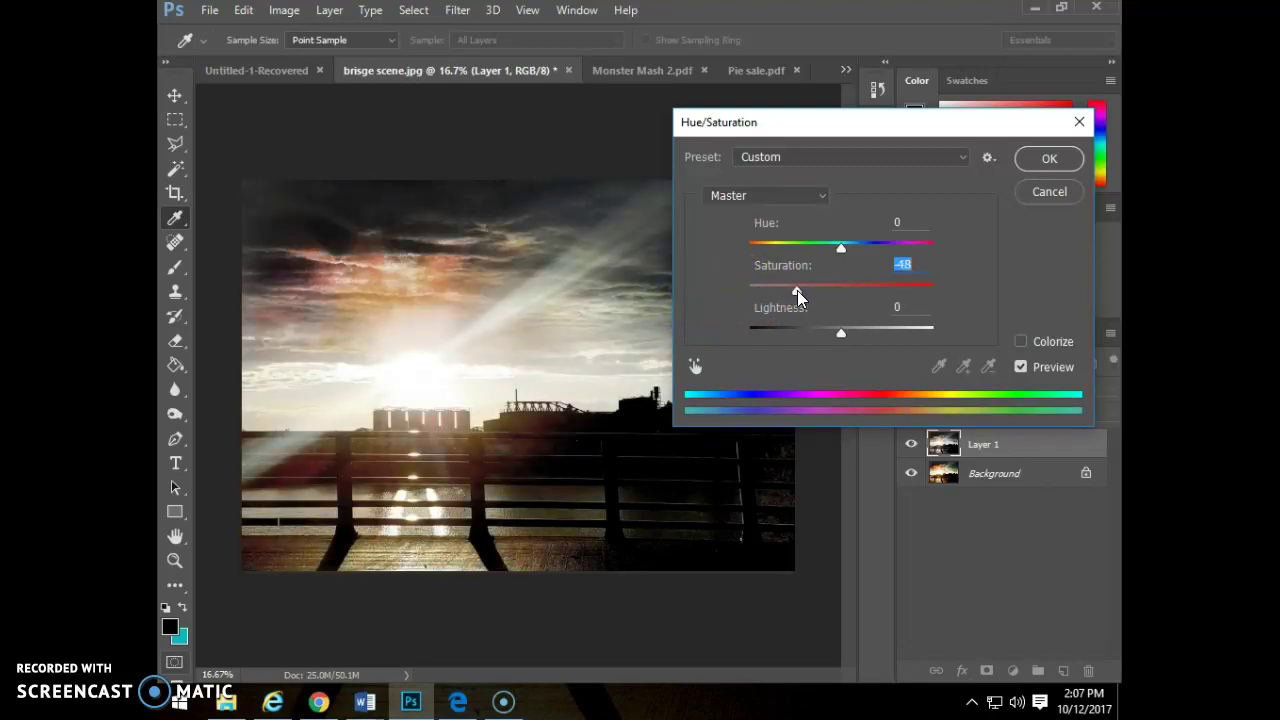
drag(809, 129, 950, 141)
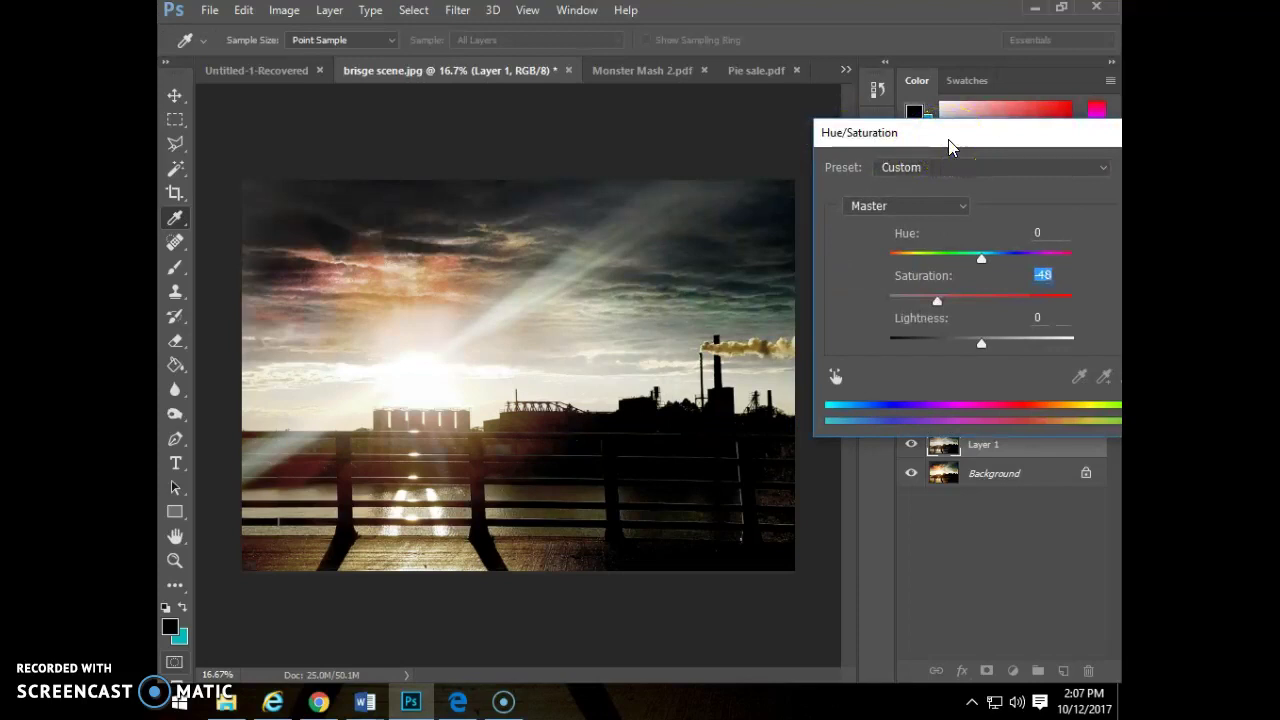
drag(948, 140, 828, 144)
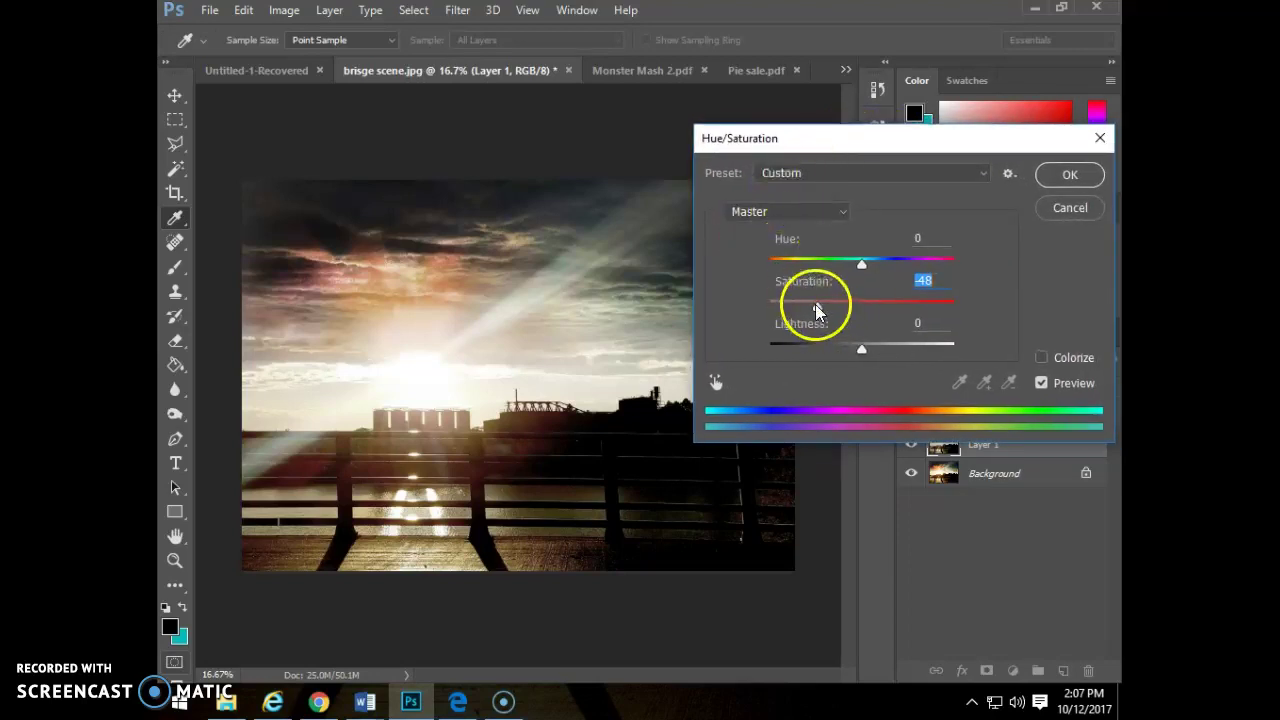
drag(816, 311, 864, 312)
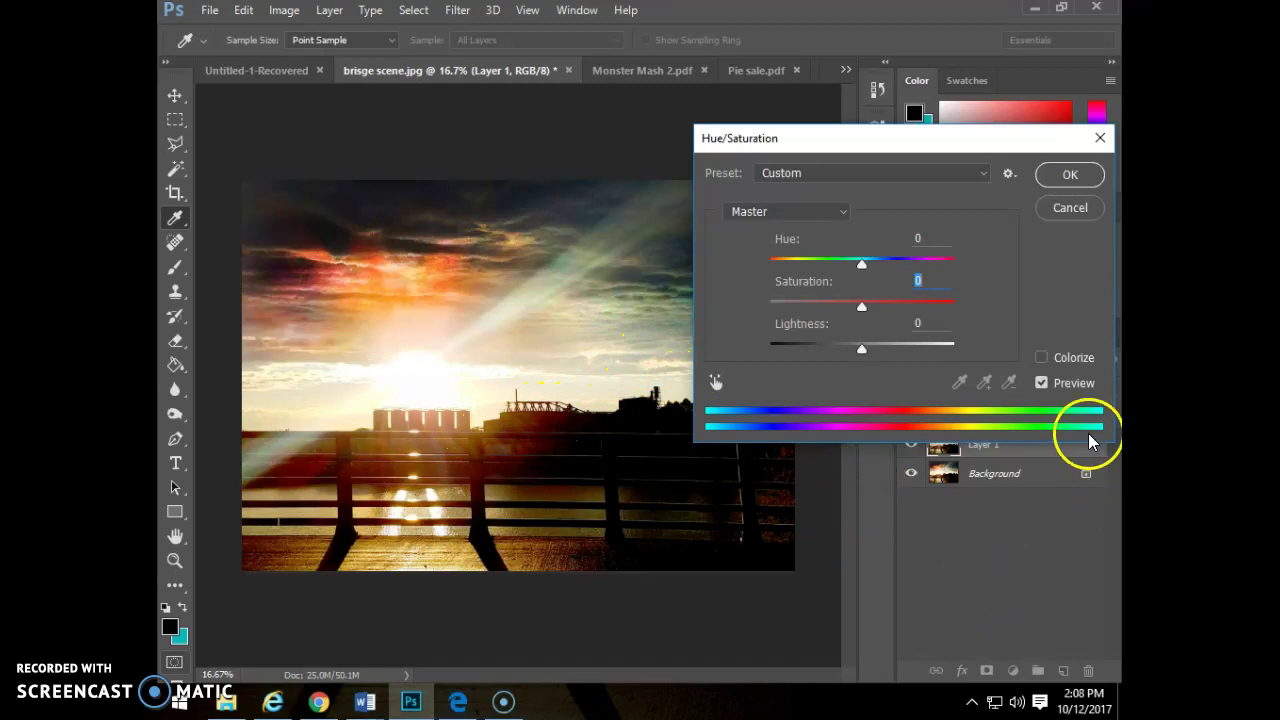
Step: Colorize the photo with a sepia tint at Hue 22 and Saturation 32
click(1058, 357)
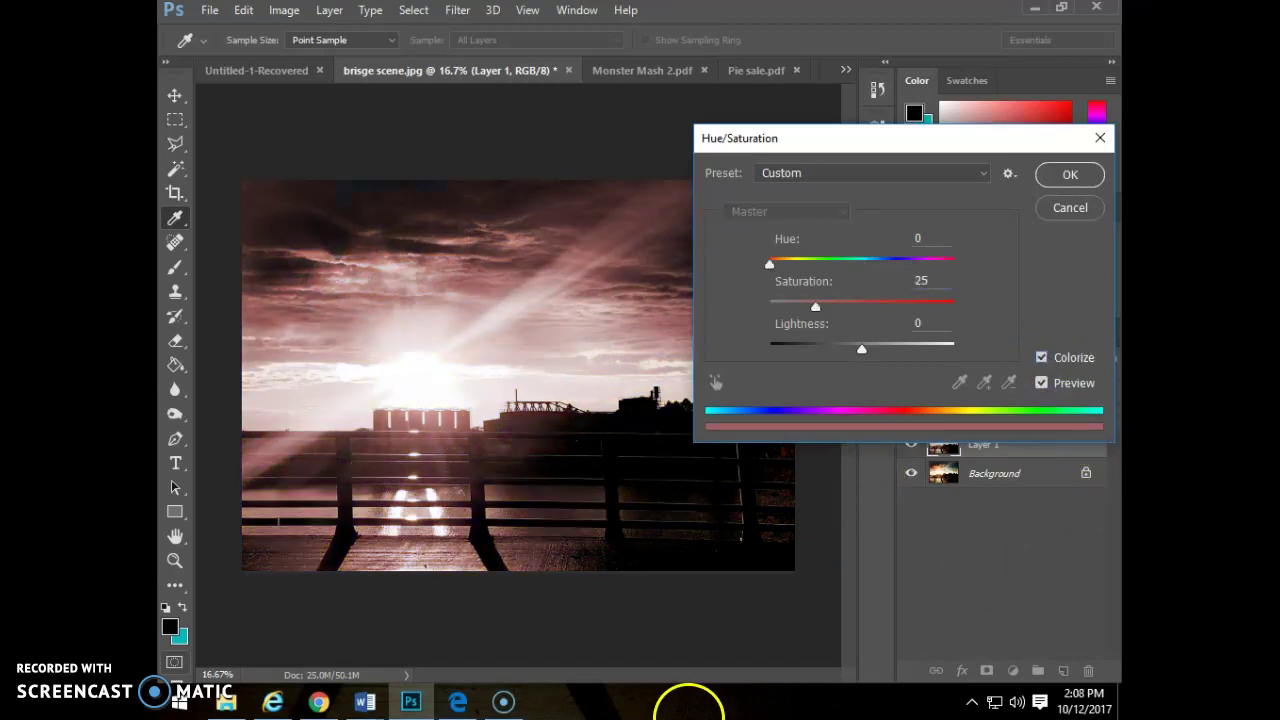
drag(765, 265, 980, 272)
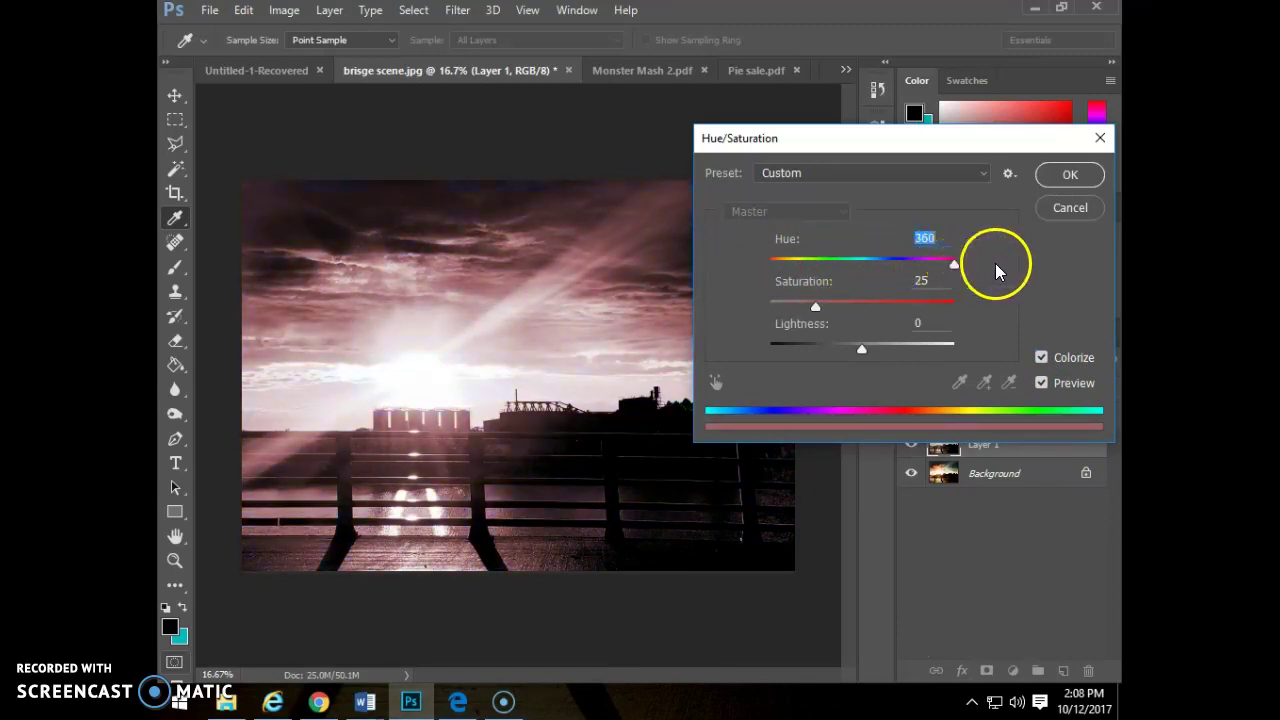
drag(908, 140, 993, 369)
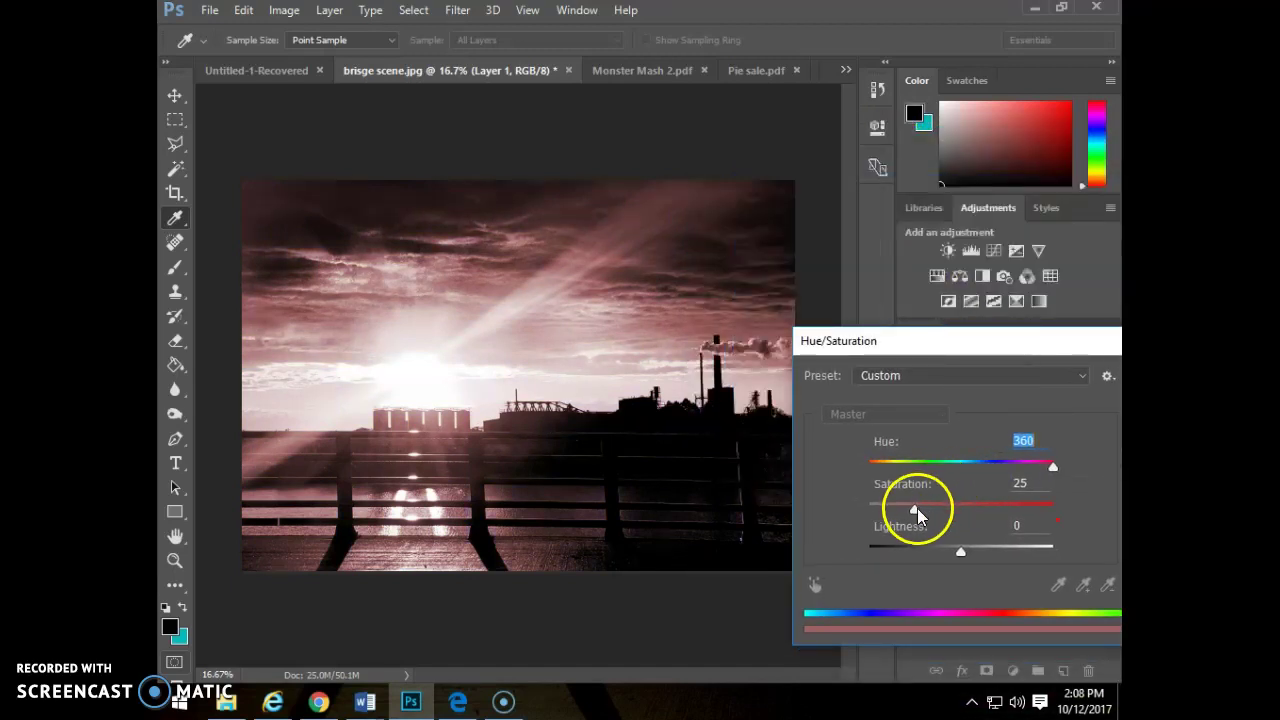
drag(917, 508, 950, 507)
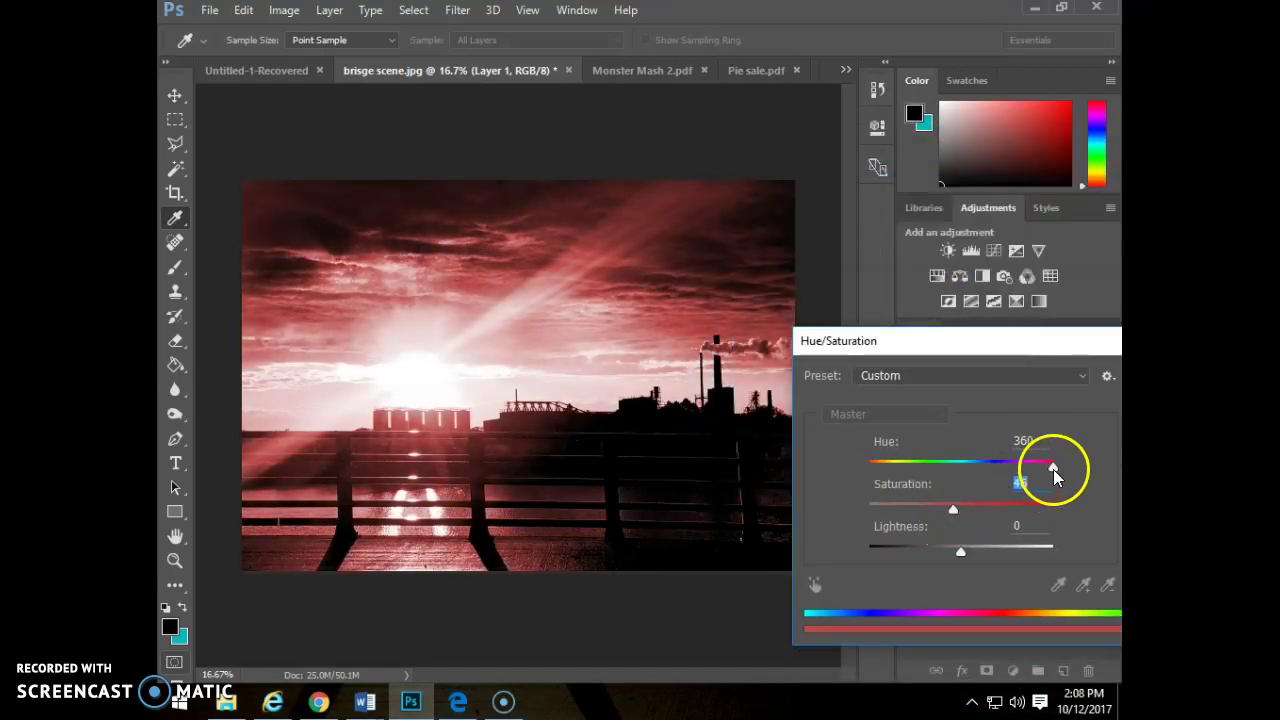
drag(1053, 468, 880, 473)
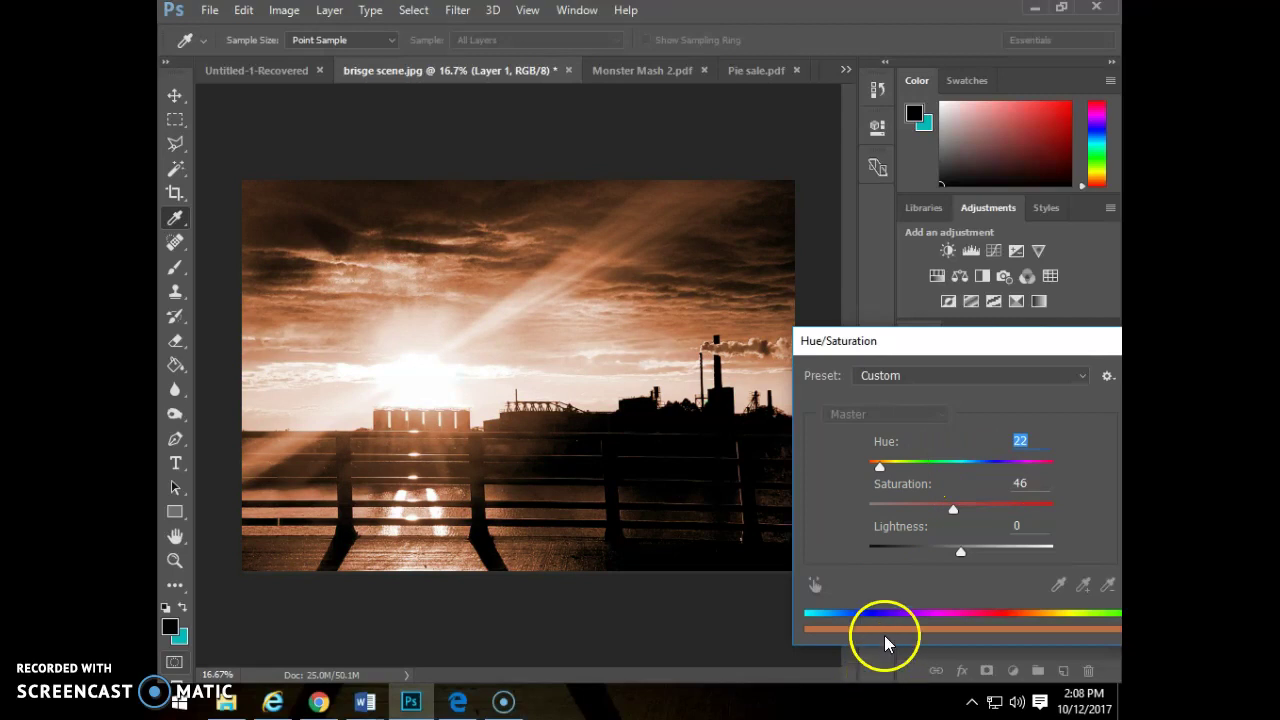
click(956, 510)
drag(957, 508, 928, 513)
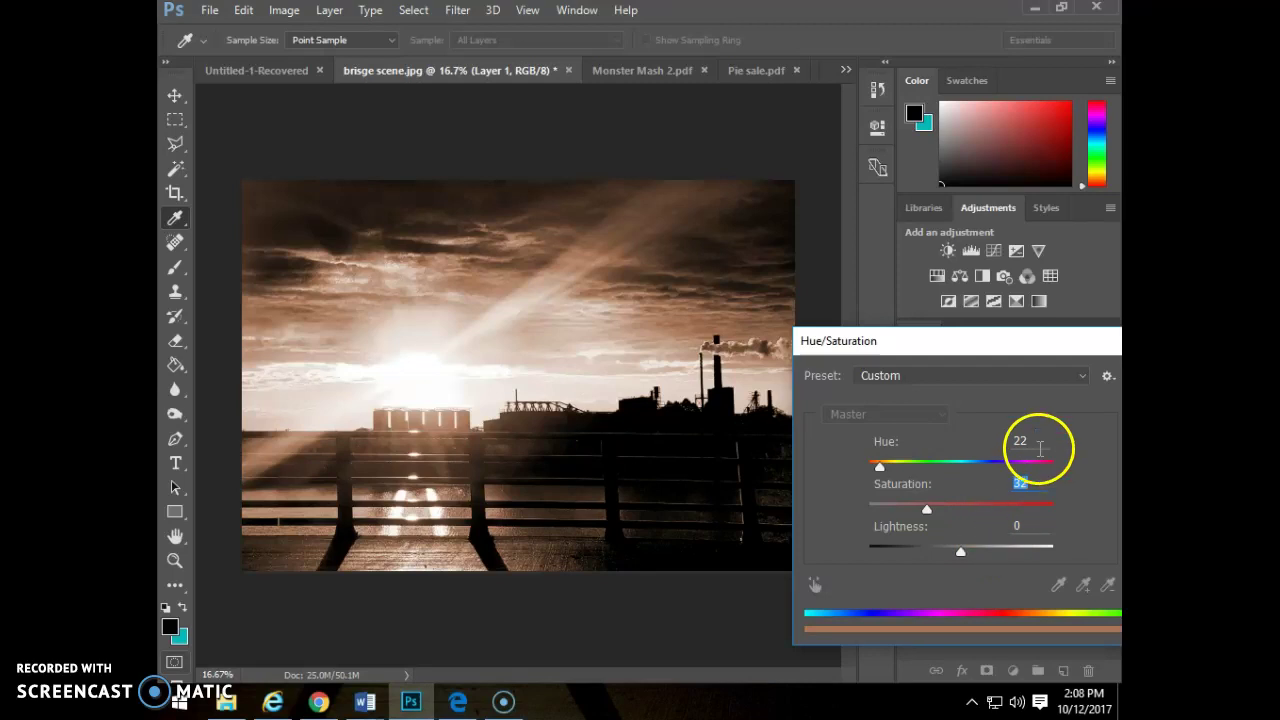
drag(1029, 349, 846, 348)
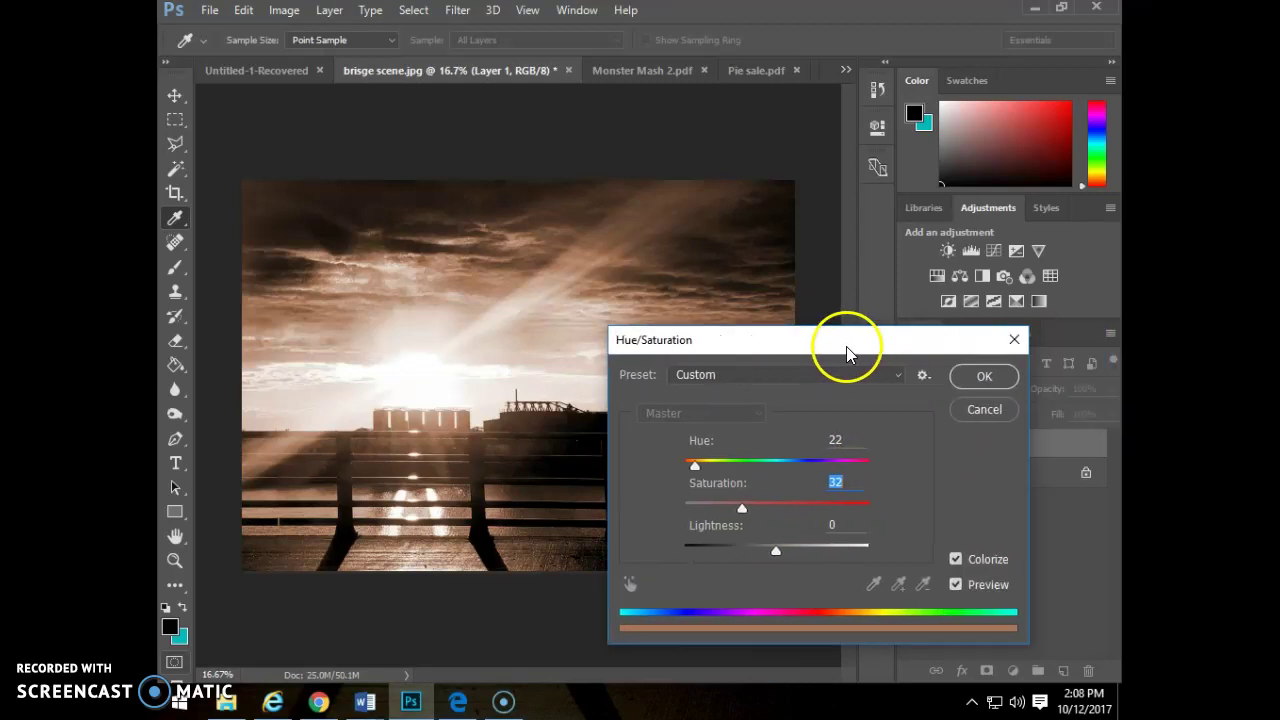
click(990, 411)
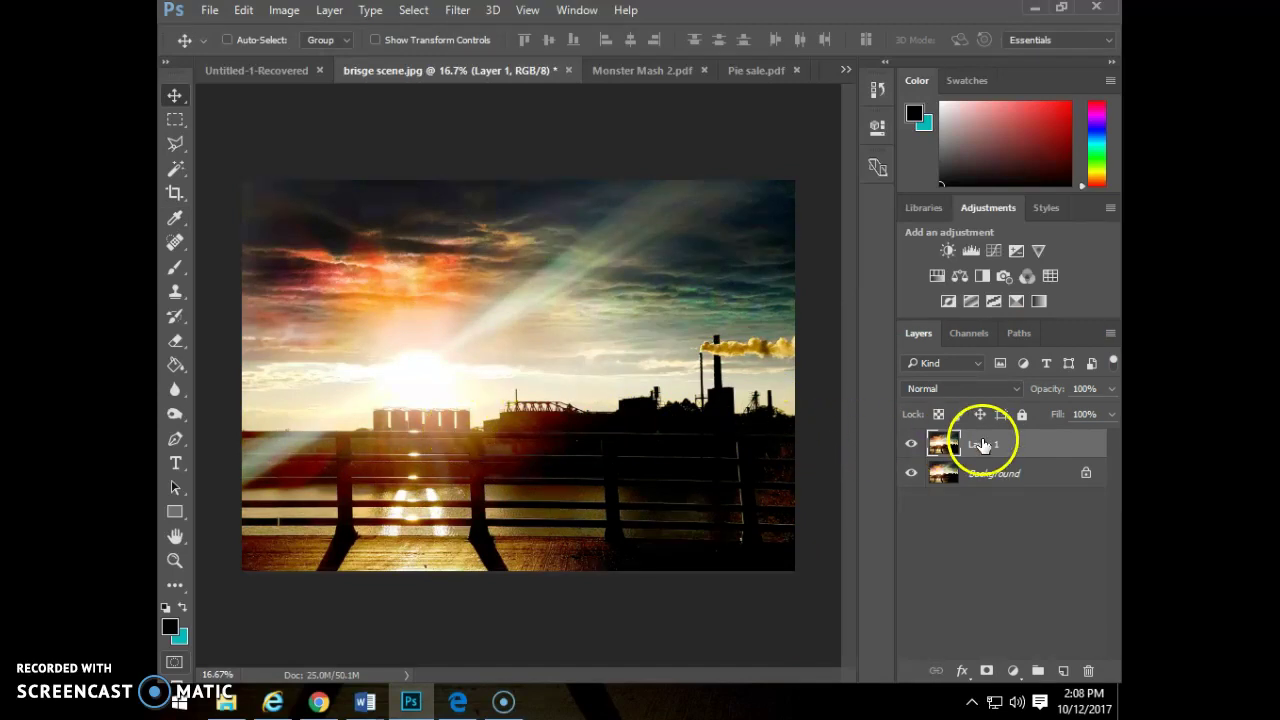
click(284, 12)
mouse_move(314, 57)
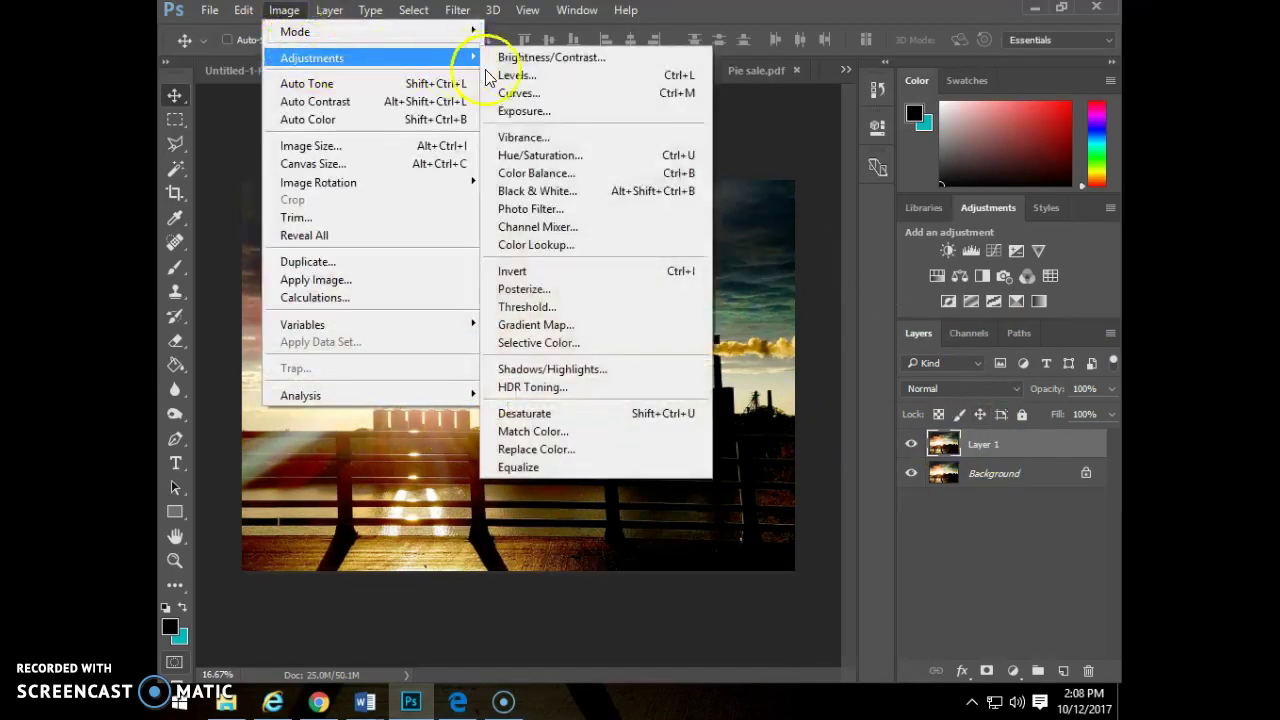
click(540, 156)
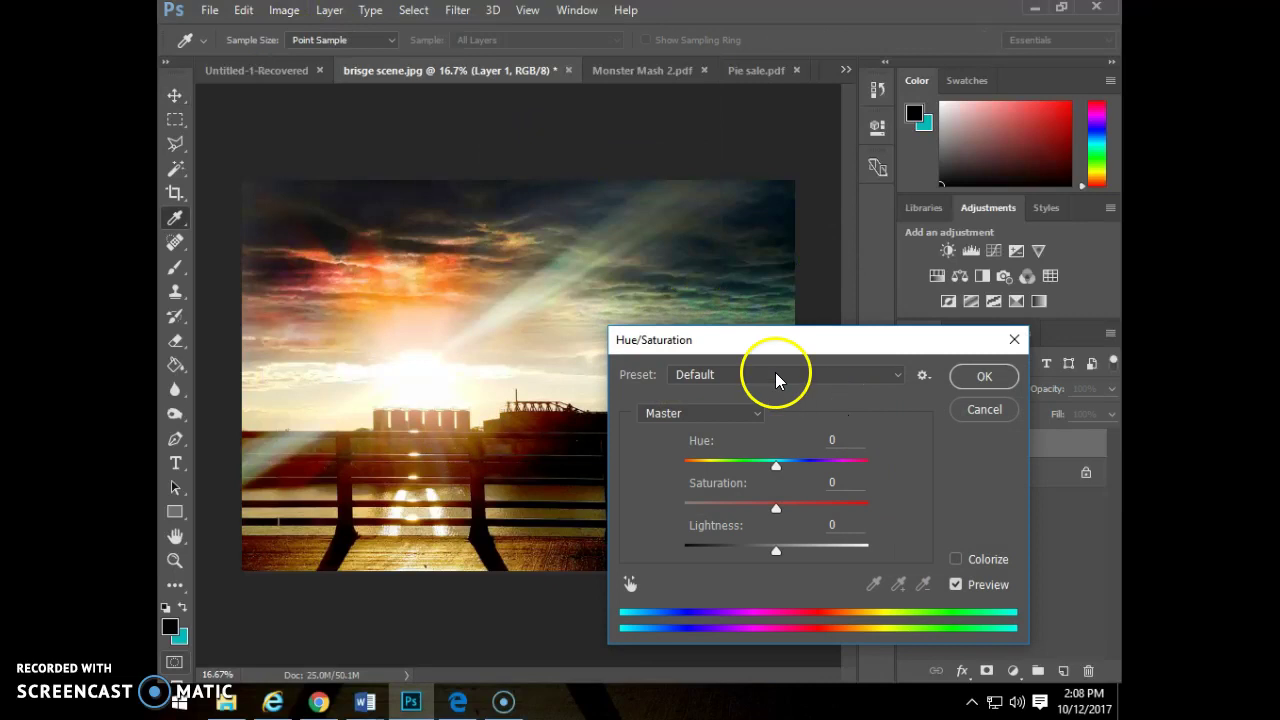
drag(763, 347, 934, 298)
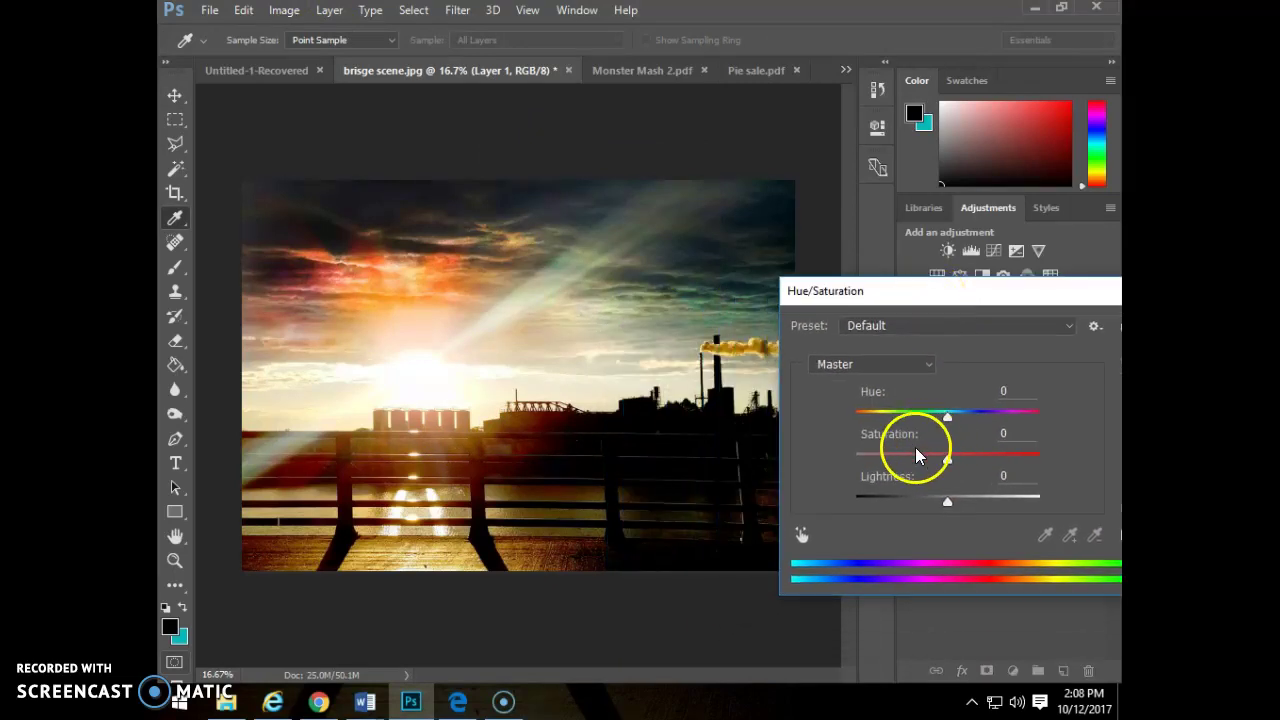
mouse_move(946, 417)
mouse_down()
mouse_move(974, 417)
mouse_move(911, 421)
mouse_move(938, 424)
mouse_up()
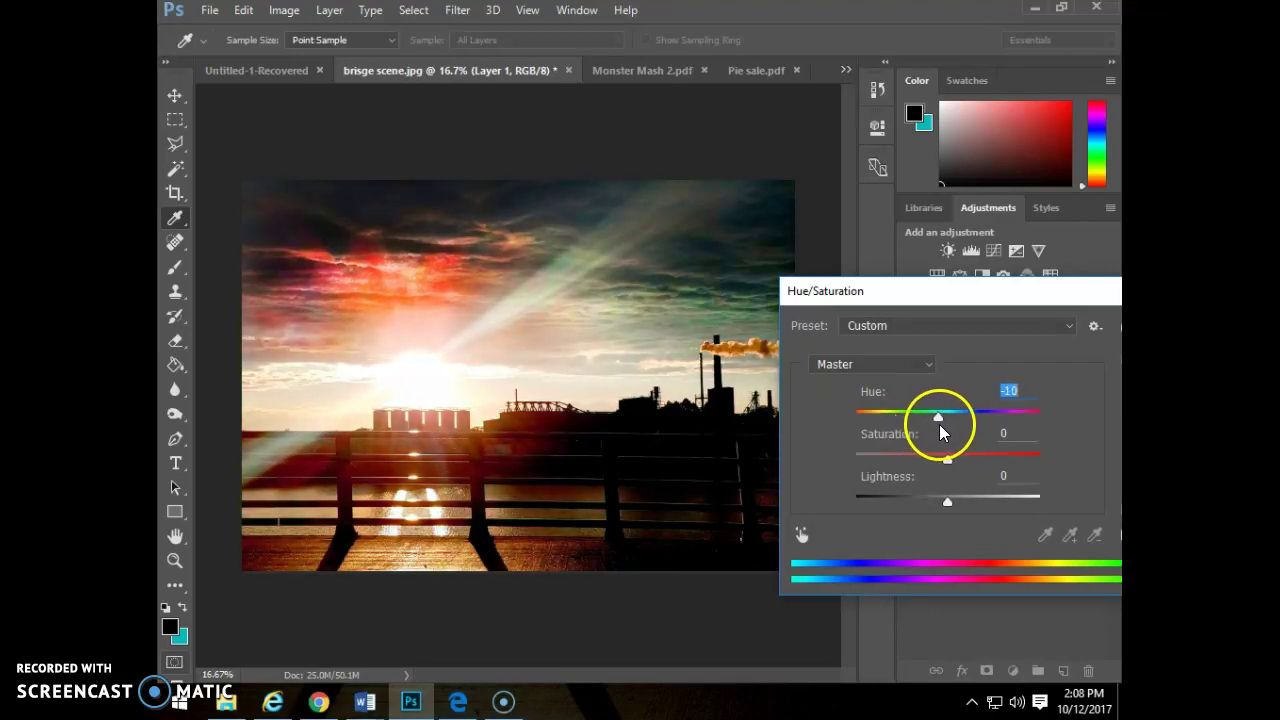
drag(1063, 291, 943, 291)
click(1038, 362)
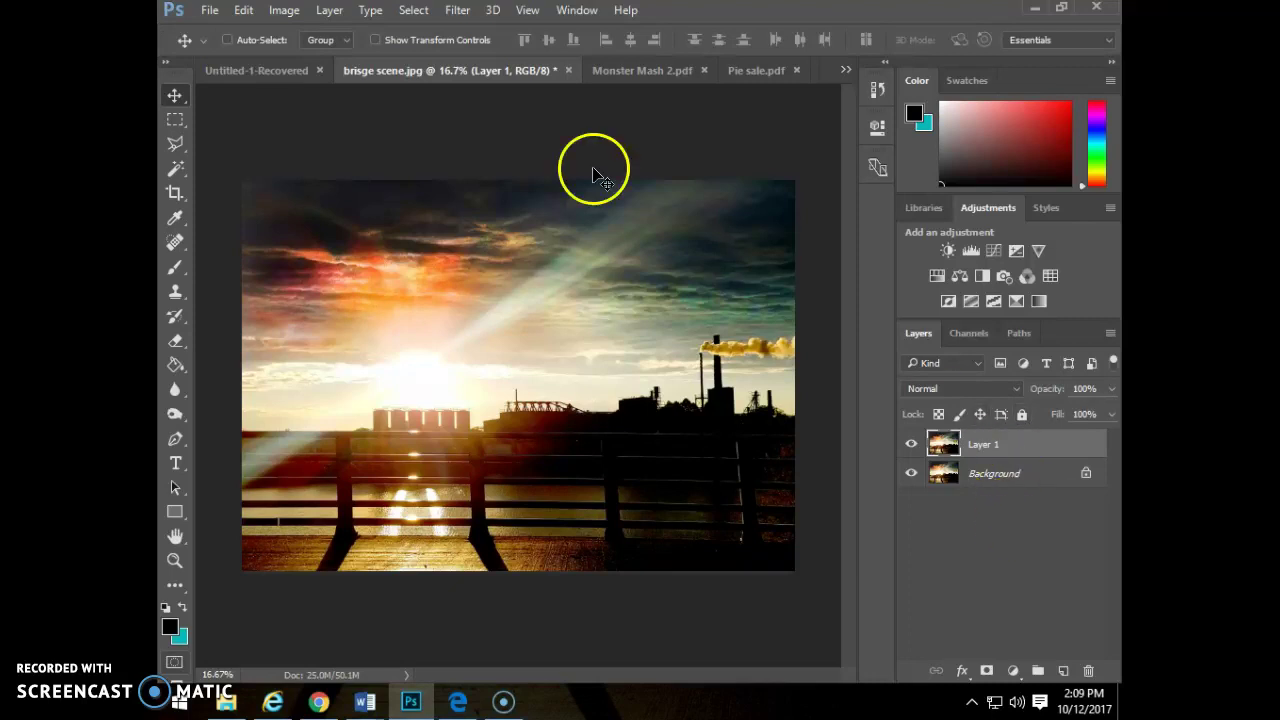
click(284, 10)
mouse_move(316, 66)
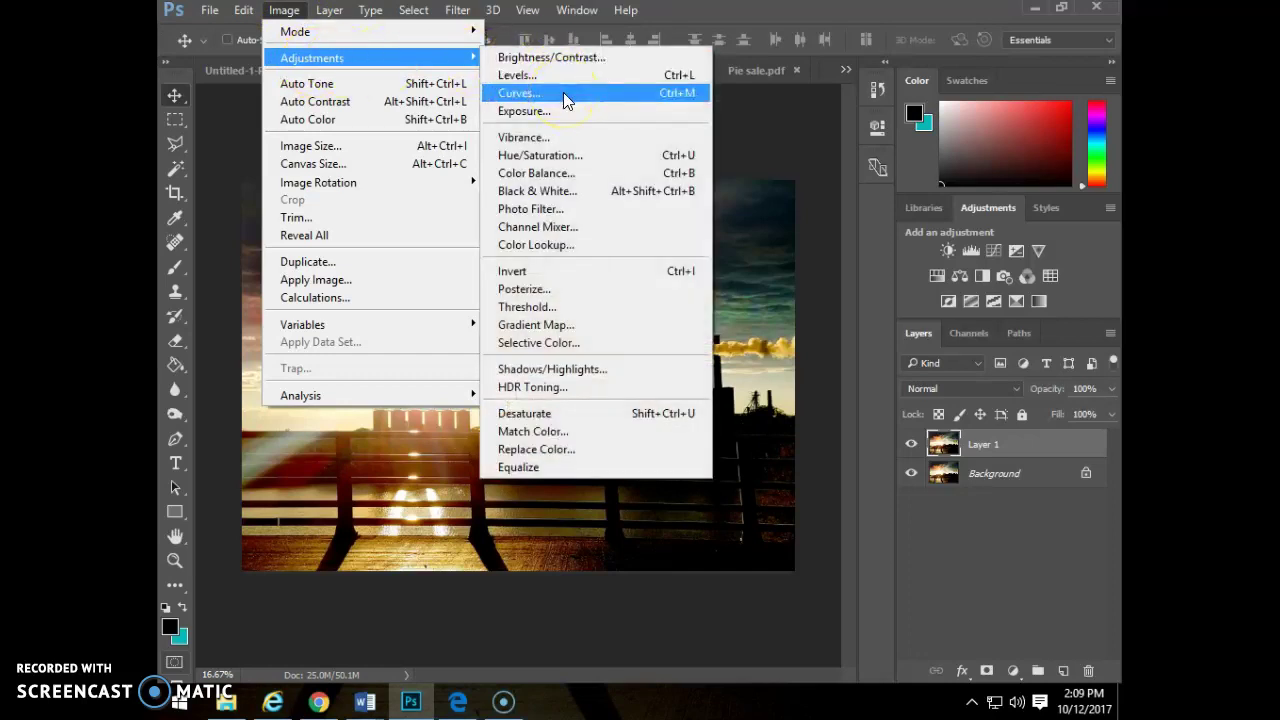
click(563, 92)
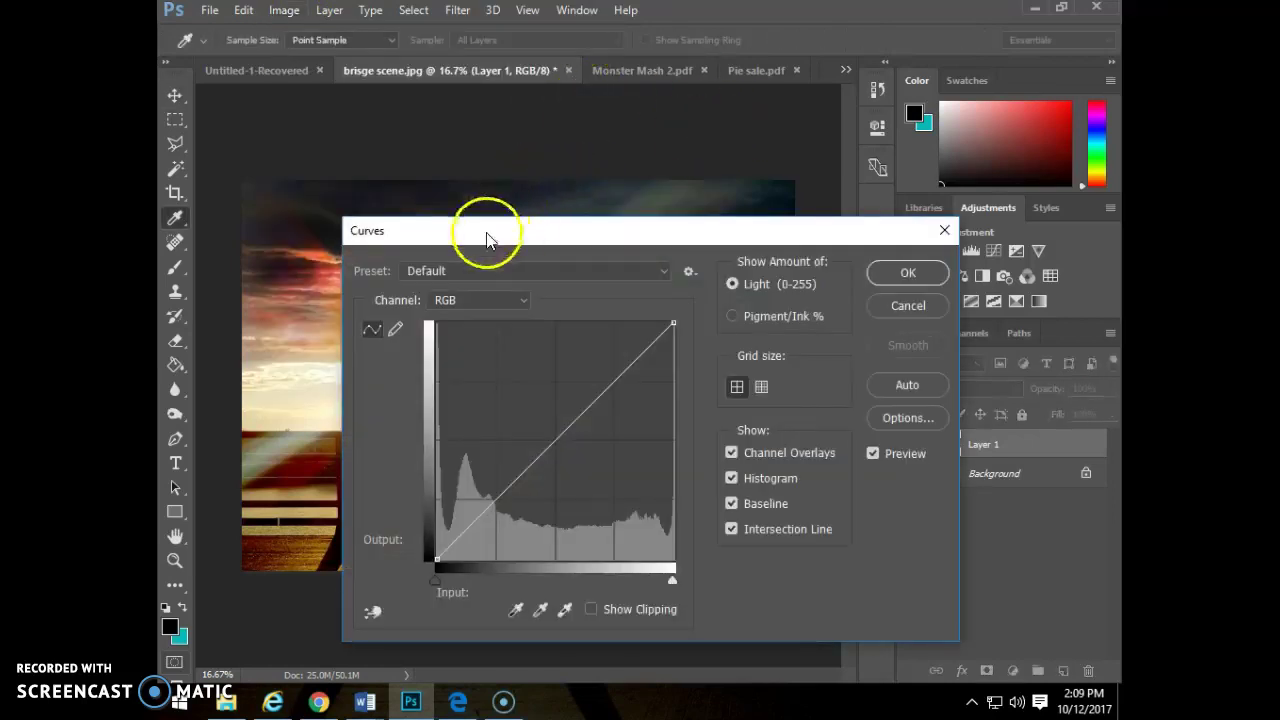
drag(469, 240, 861, 150)
click(887, 210)
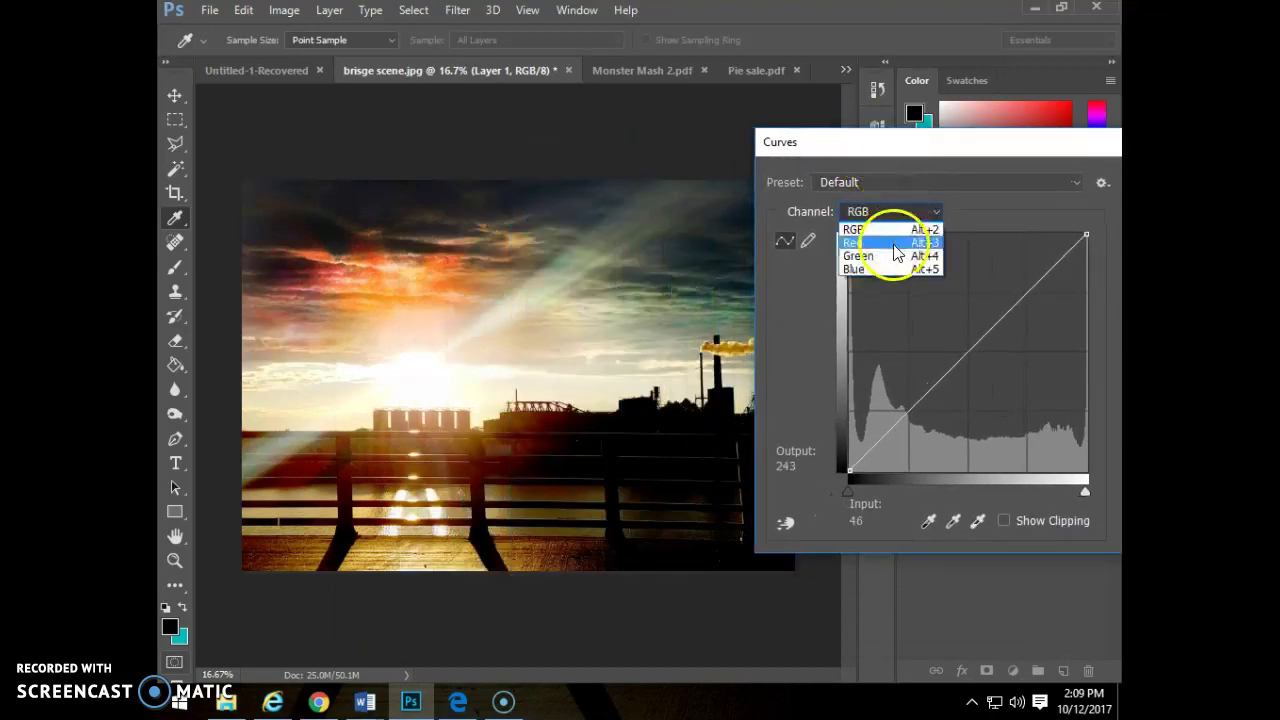
click(890, 243)
drag(980, 344, 1000, 269)
drag(945, 400, 908, 429)
drag(966, 345, 933, 304)
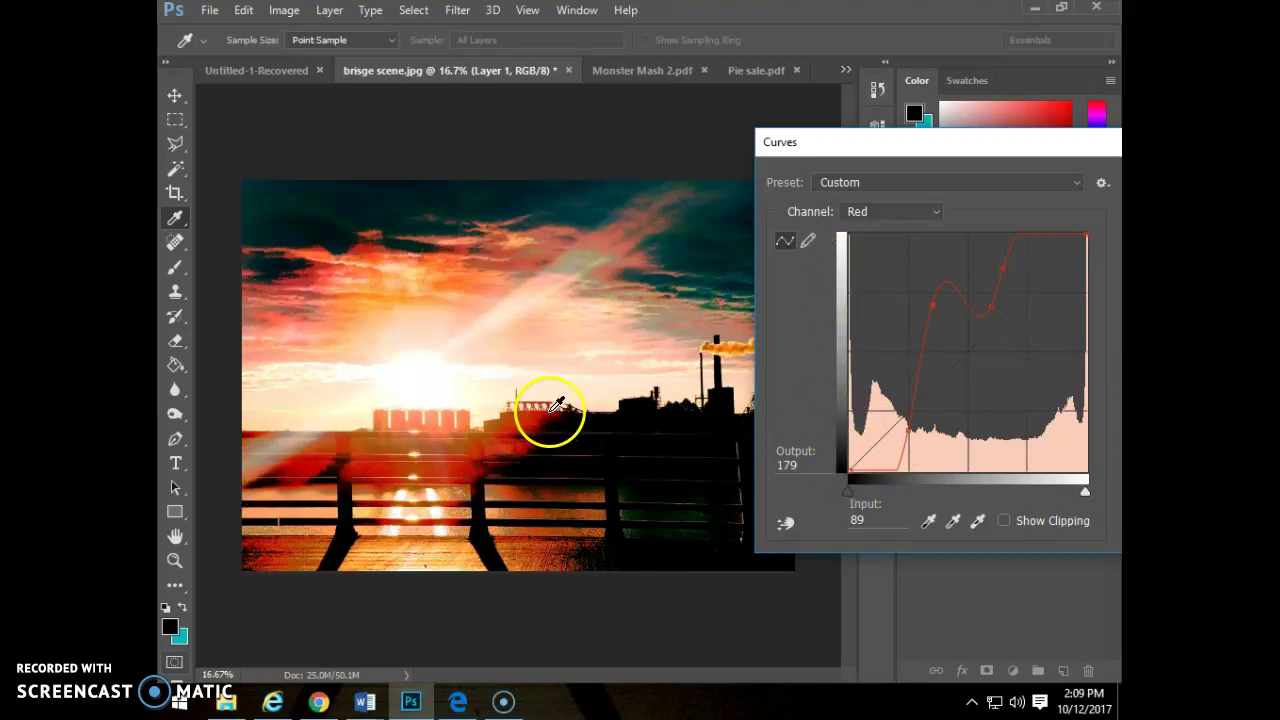
drag(806, 142, 667, 143)
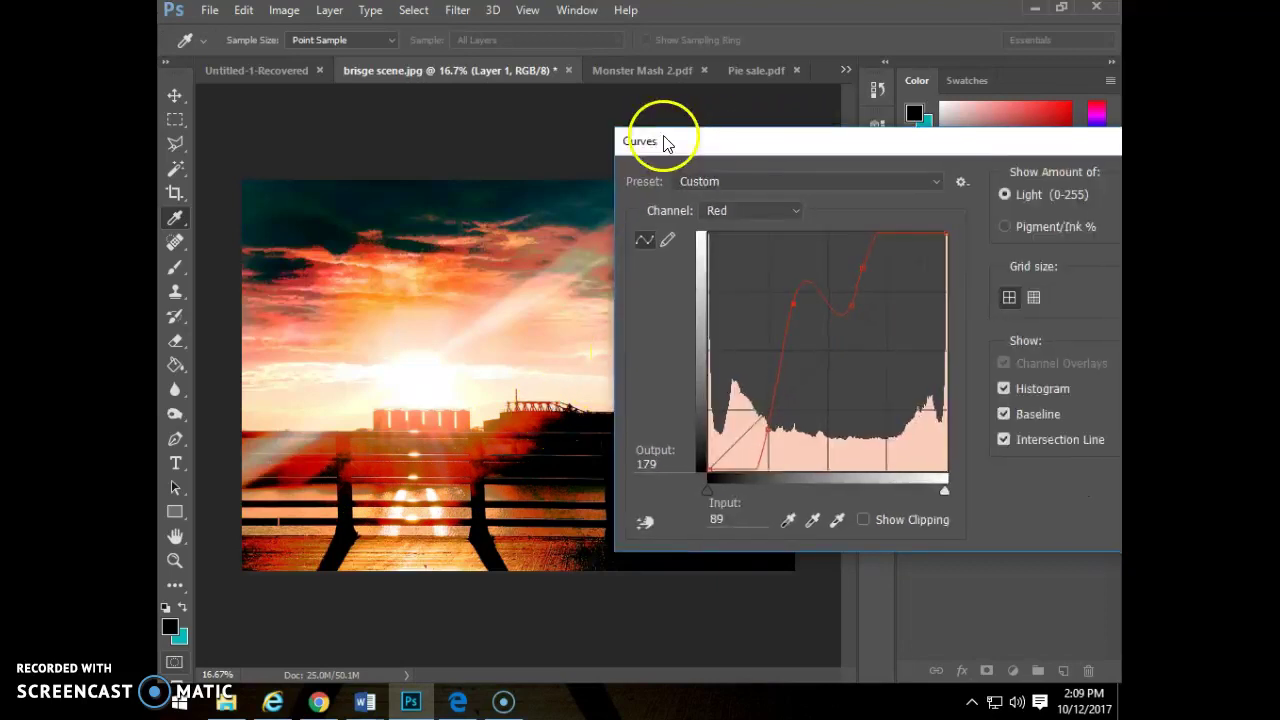
drag(1068, 143, 971, 143)
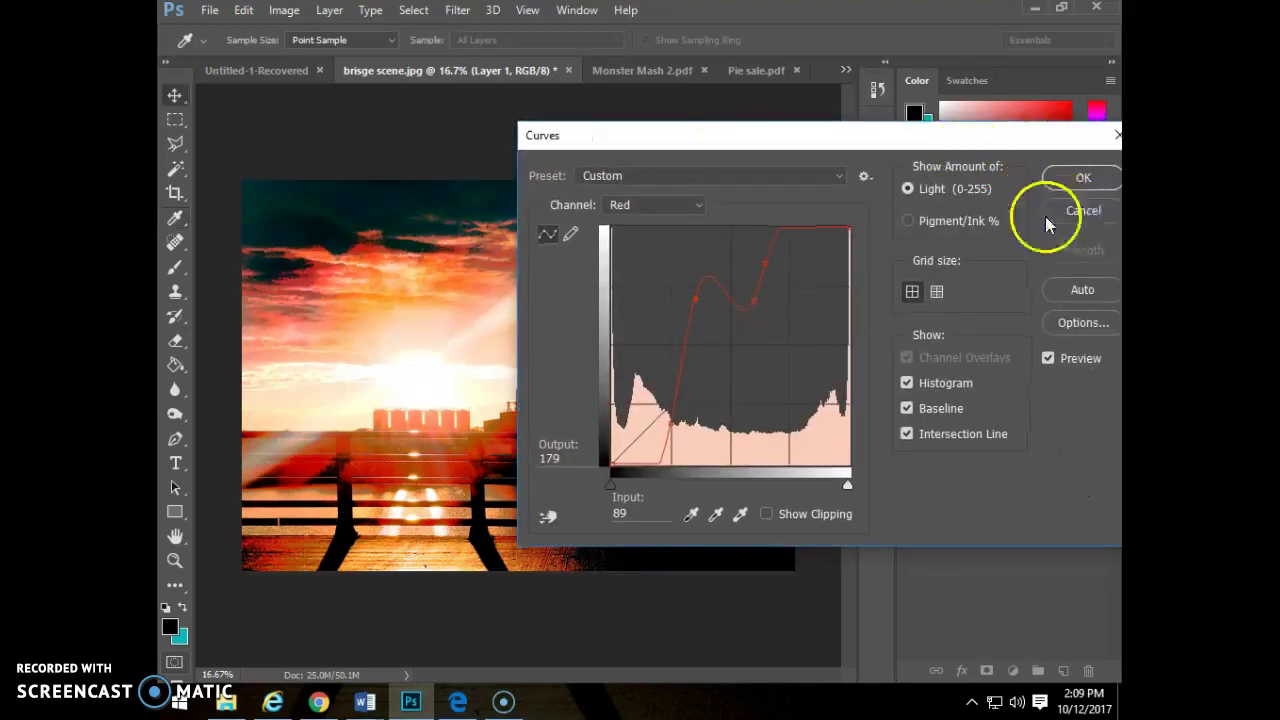
key(Escape)
click(283, 10)
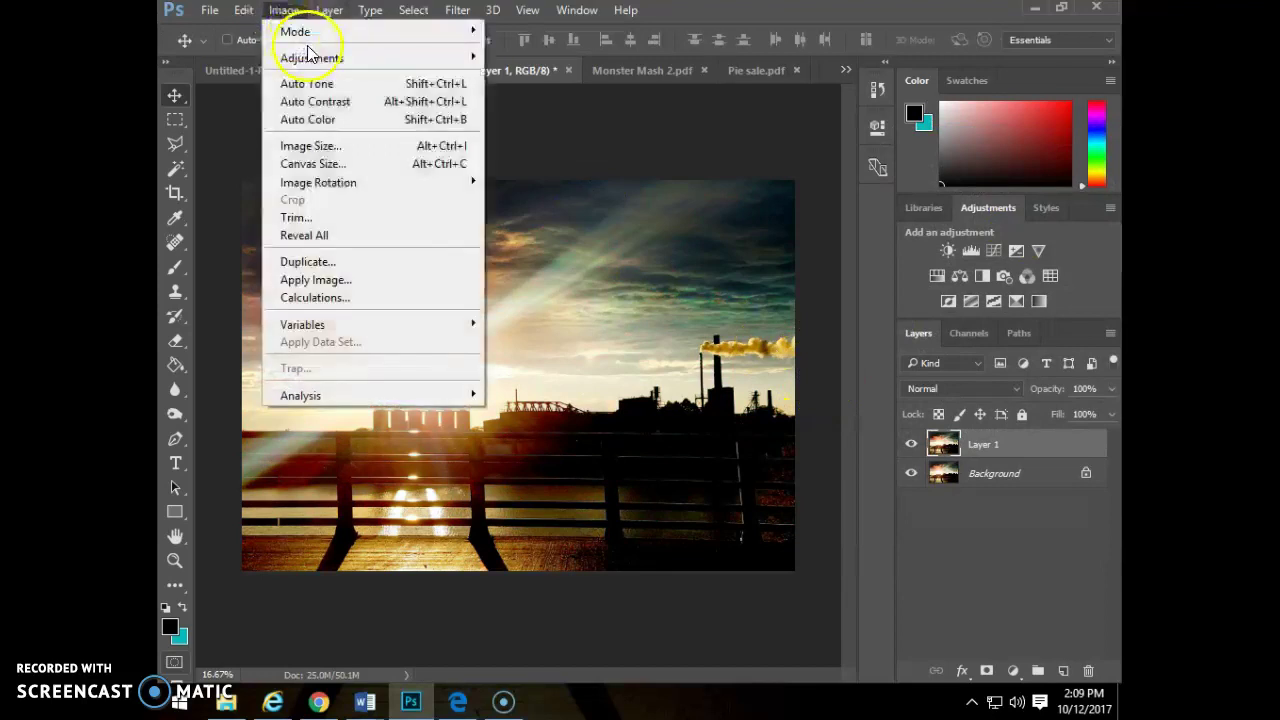
mouse_move(312, 57)
click(540, 79)
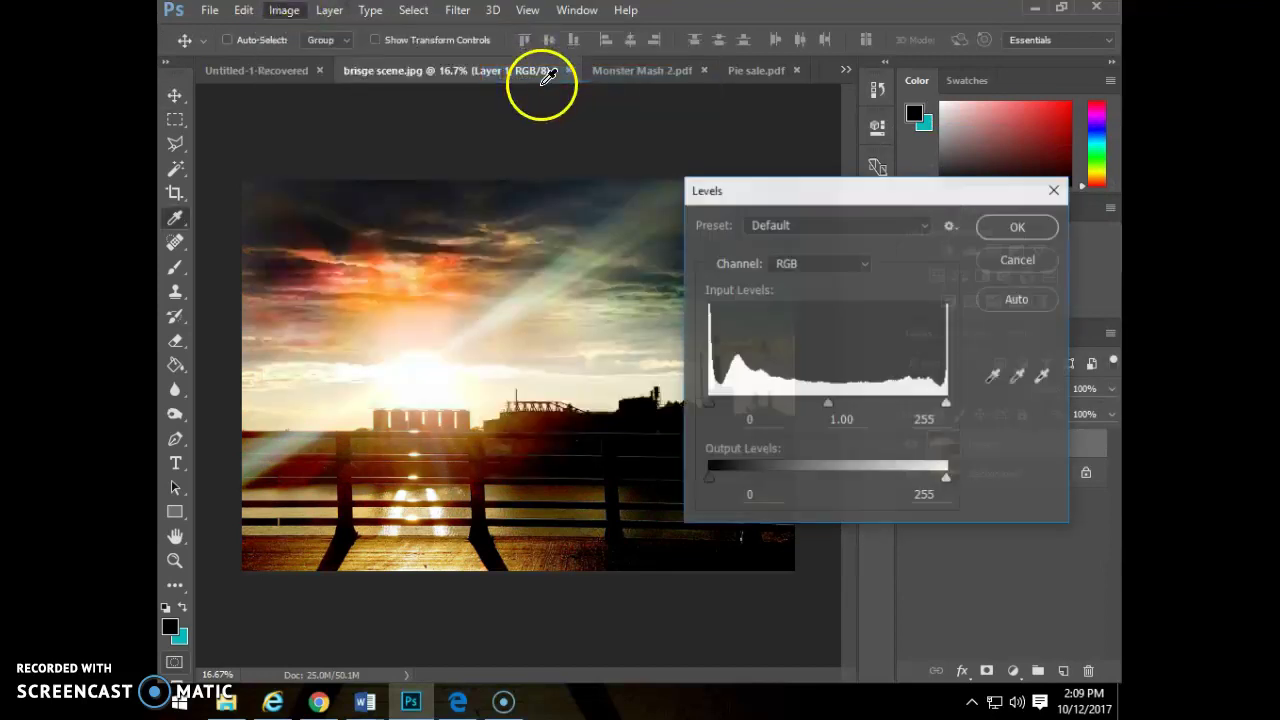
key(Escape)
click(284, 10)
mouse_move(316, 62)
click(540, 93)
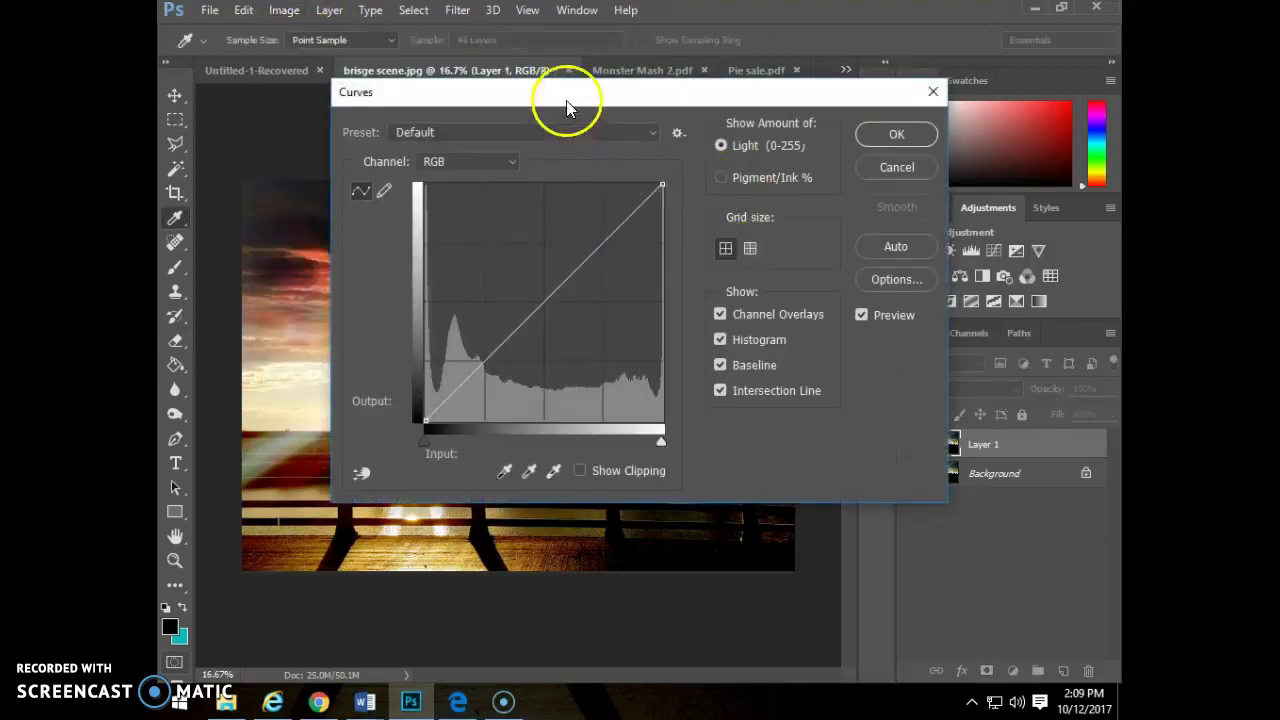
drag(565, 103, 837, 108)
click(746, 168)
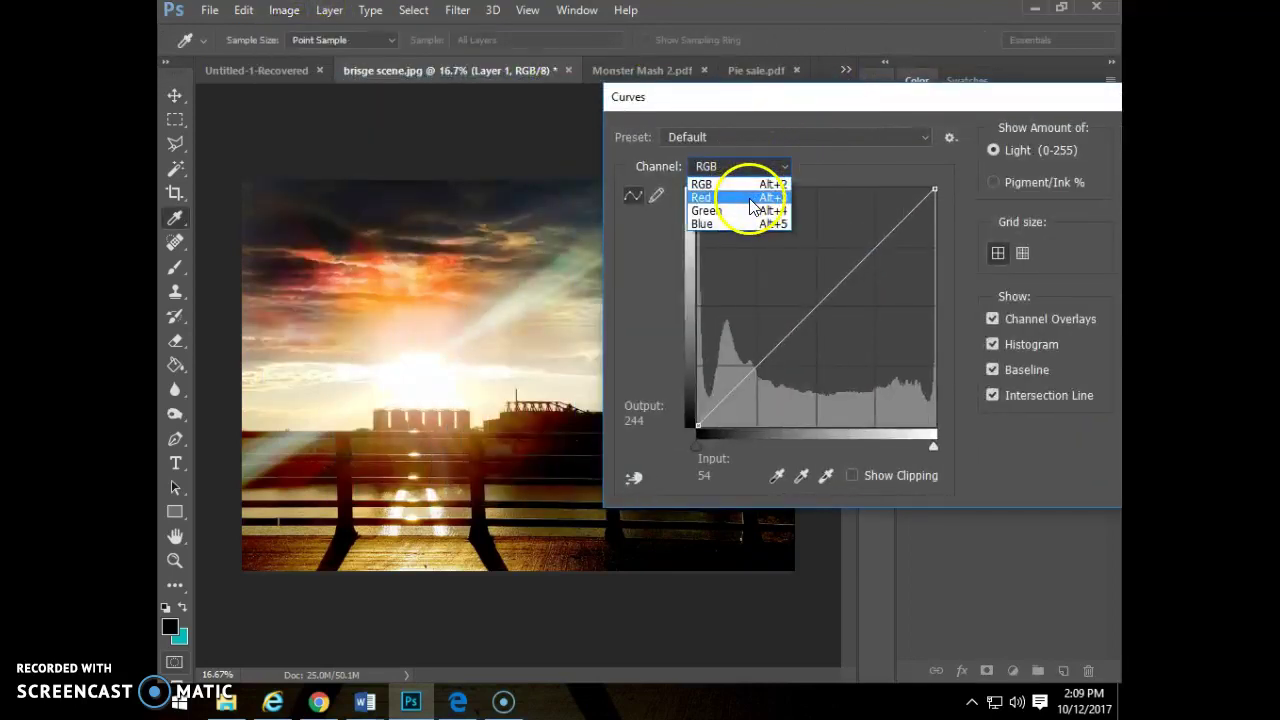
click(749, 198)
mouse_move(857, 271)
mouse_down()
mouse_move(869, 275)
mouse_move(858, 248)
mouse_up()
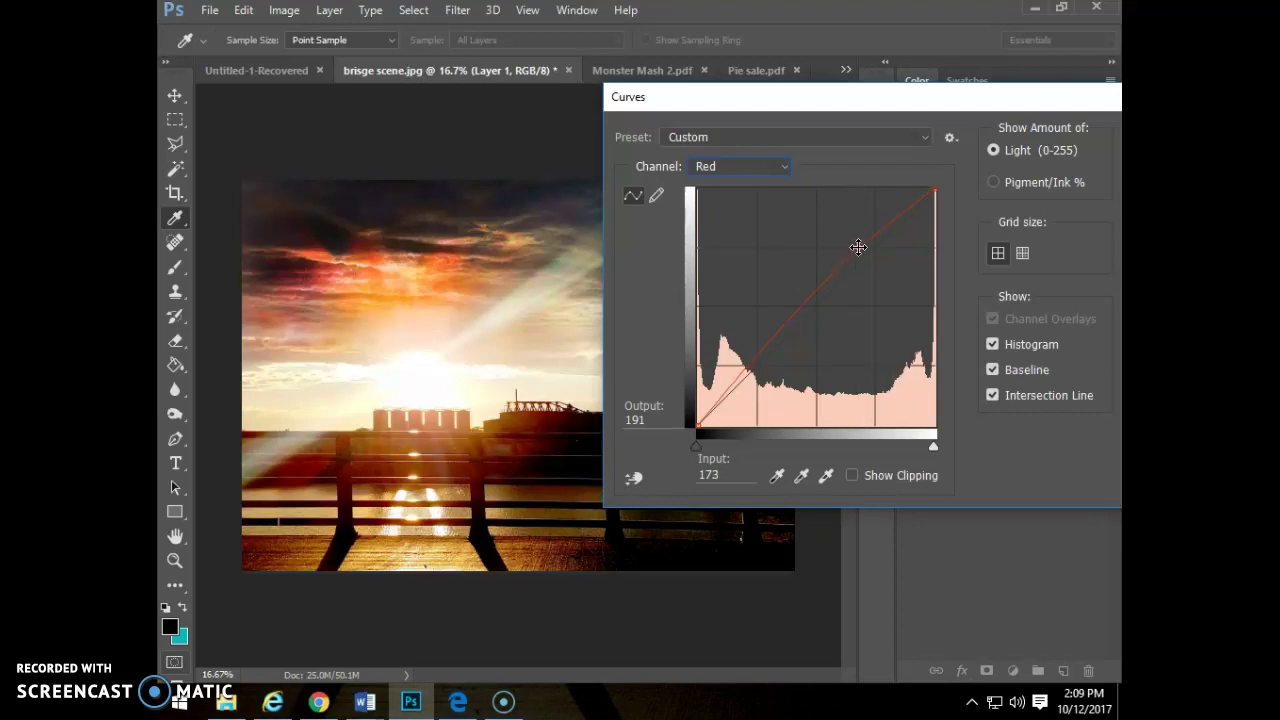
drag(988, 100, 777, 97)
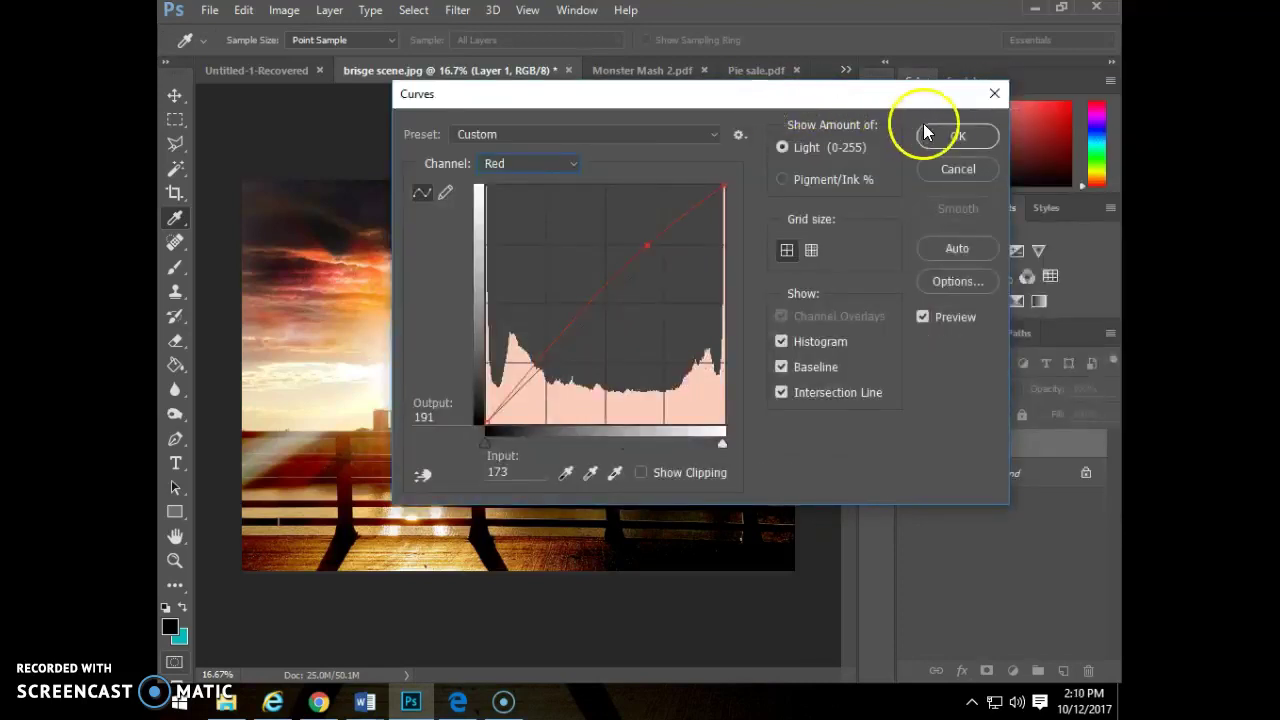
click(951, 168)
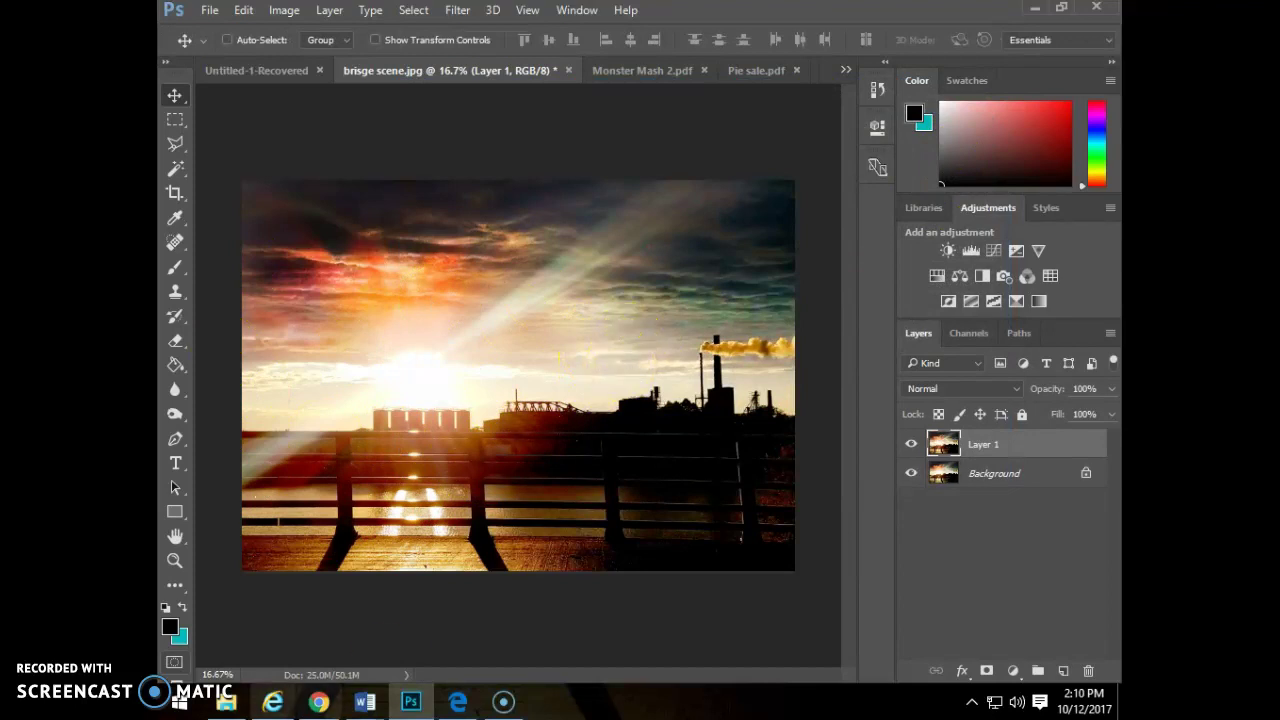
mouse_move(370, 705)
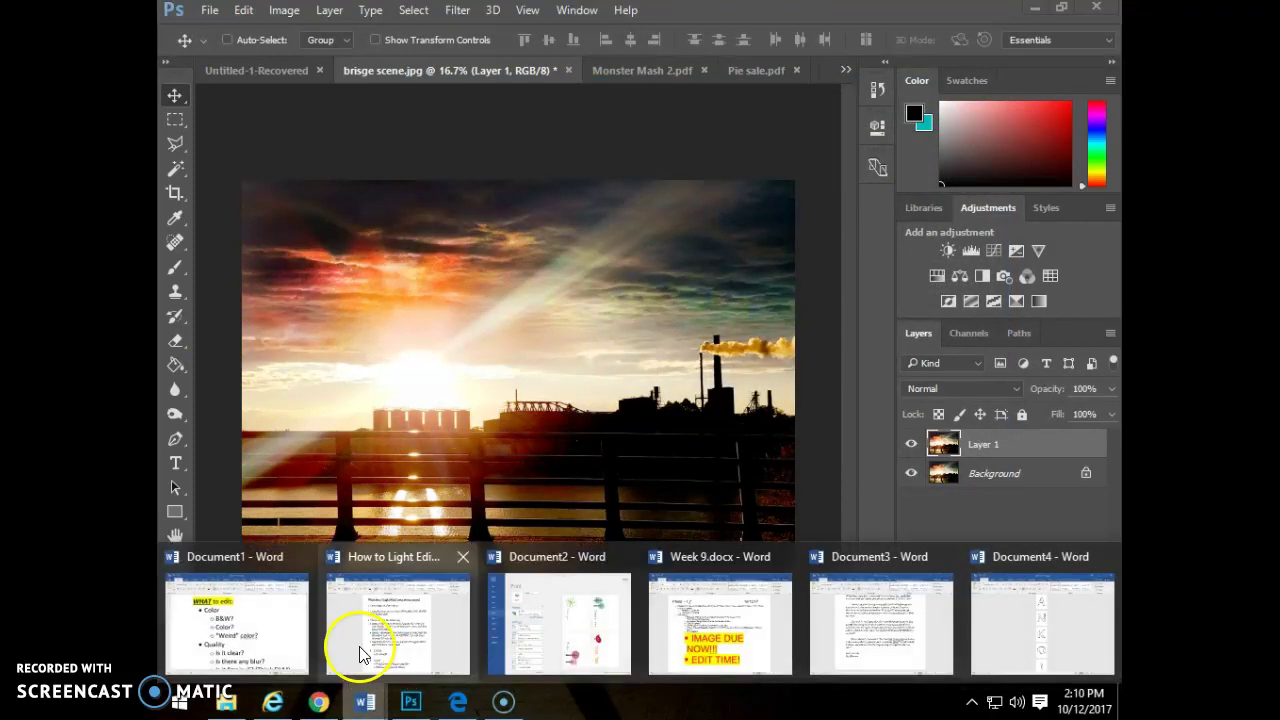
click(268, 648)
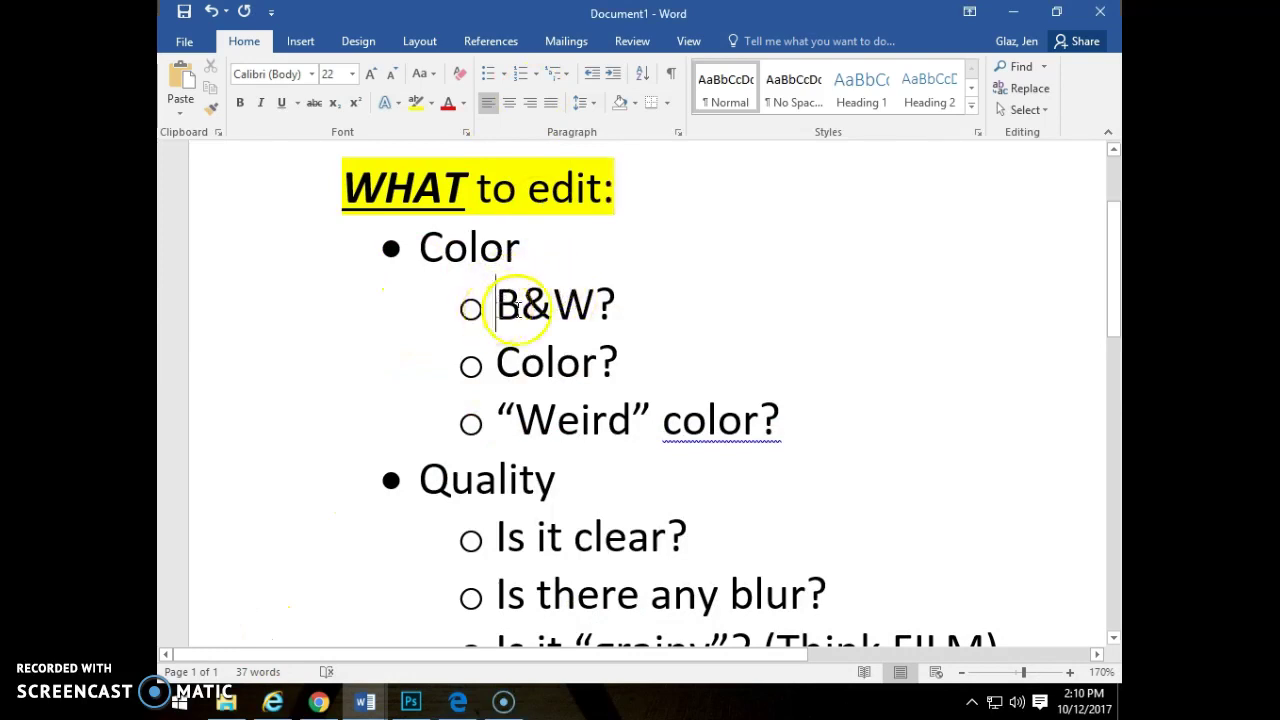
click(620, 310)
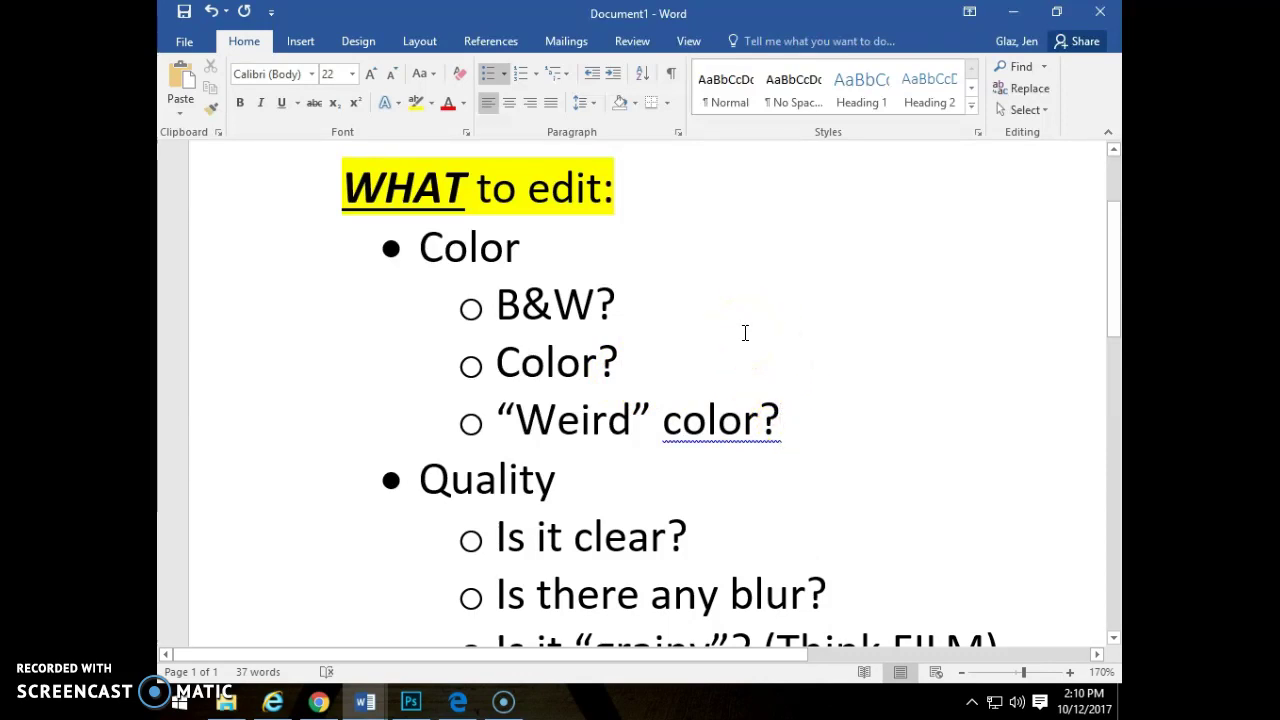
scroll(651, 386, down, 3)
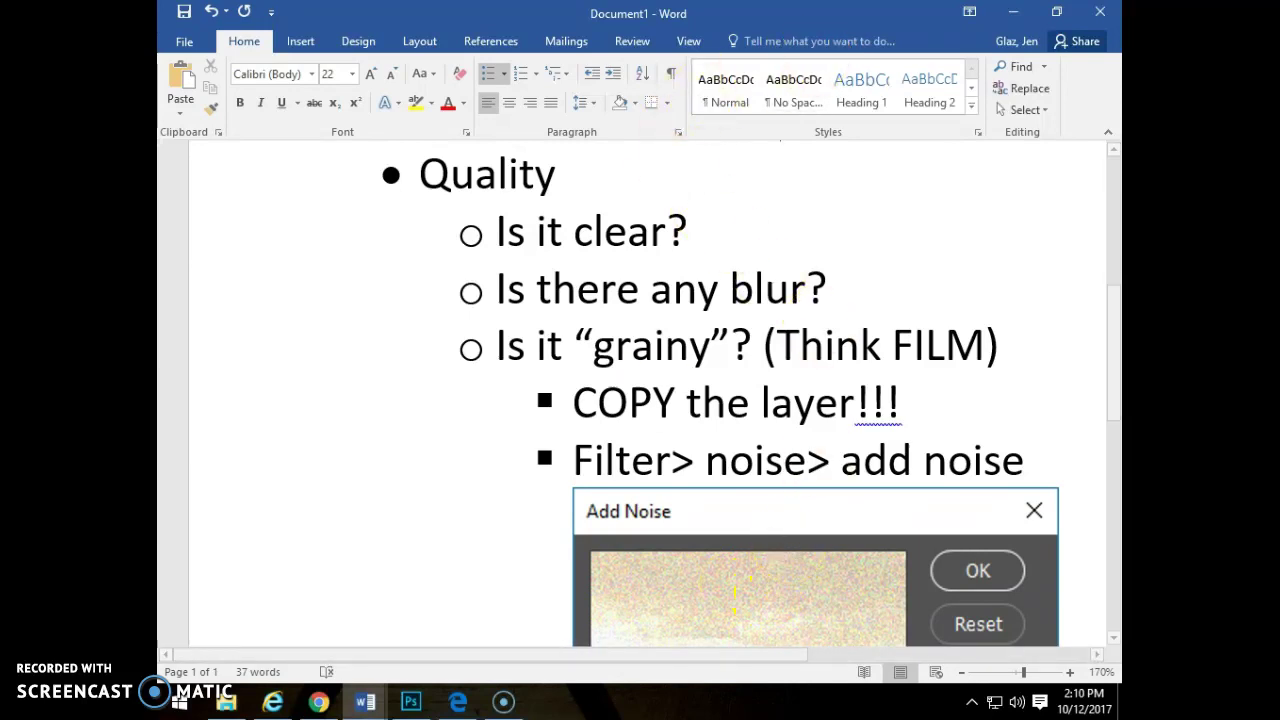
click(412, 703)
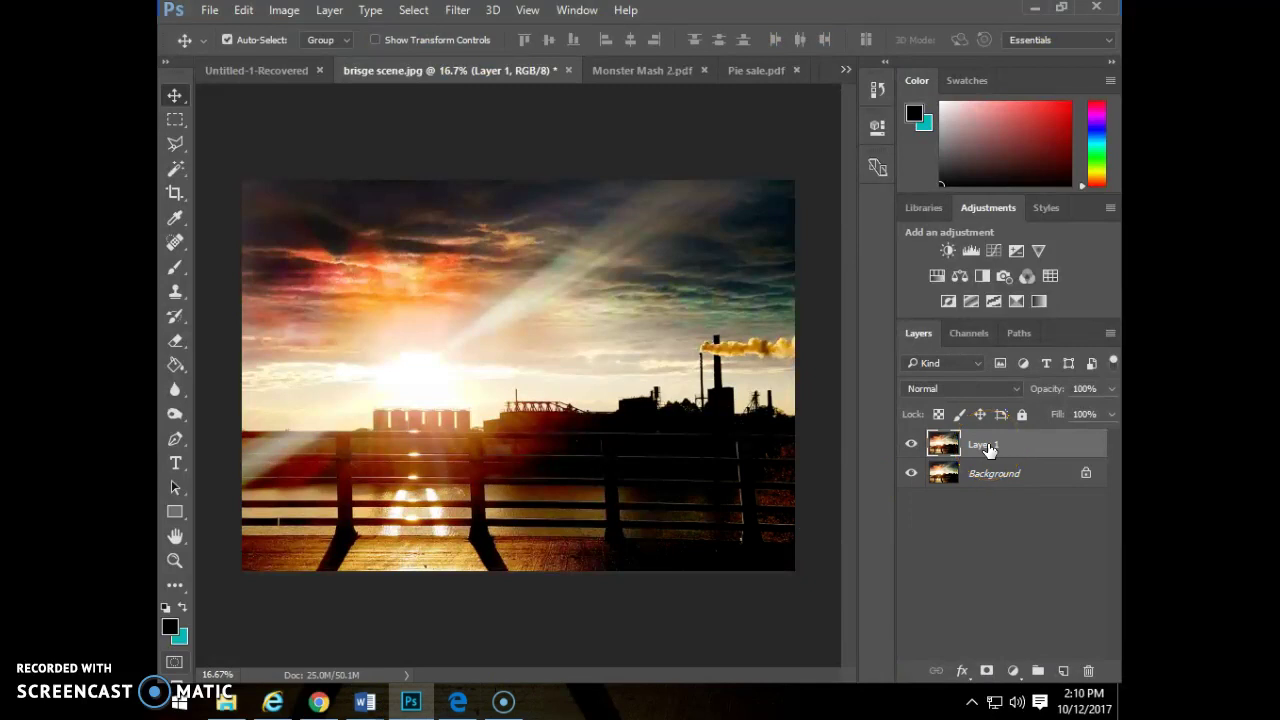
Step: Duplicate Layer 1 into a visible Layer 1 copy and hide Layer 1
key(ctrl+j)
click(911, 473)
click(911, 444)
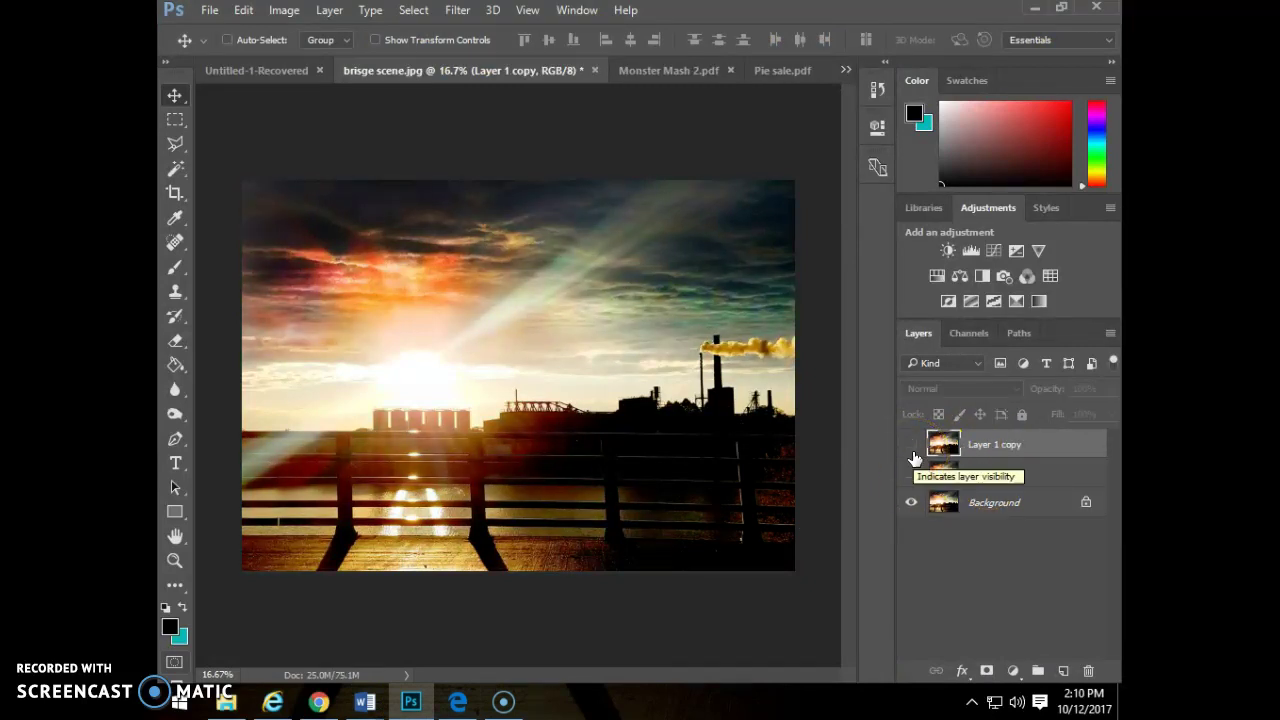
click(911, 446)
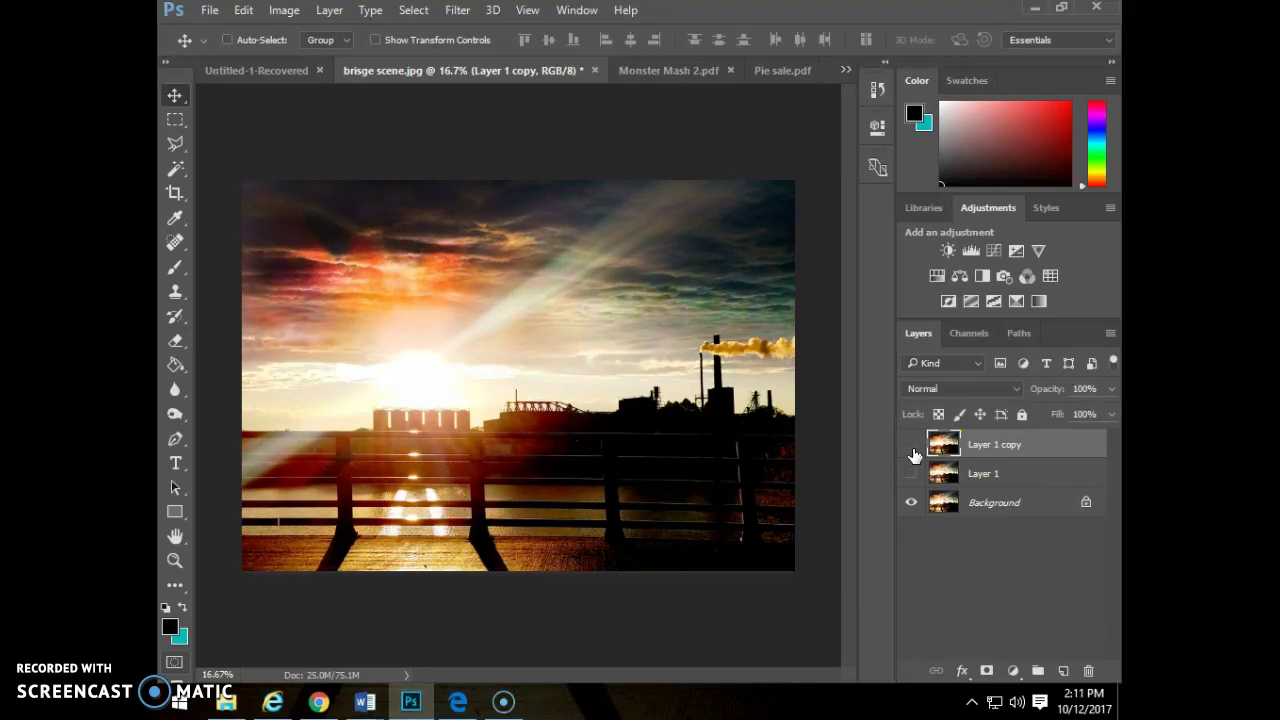
click(912, 450)
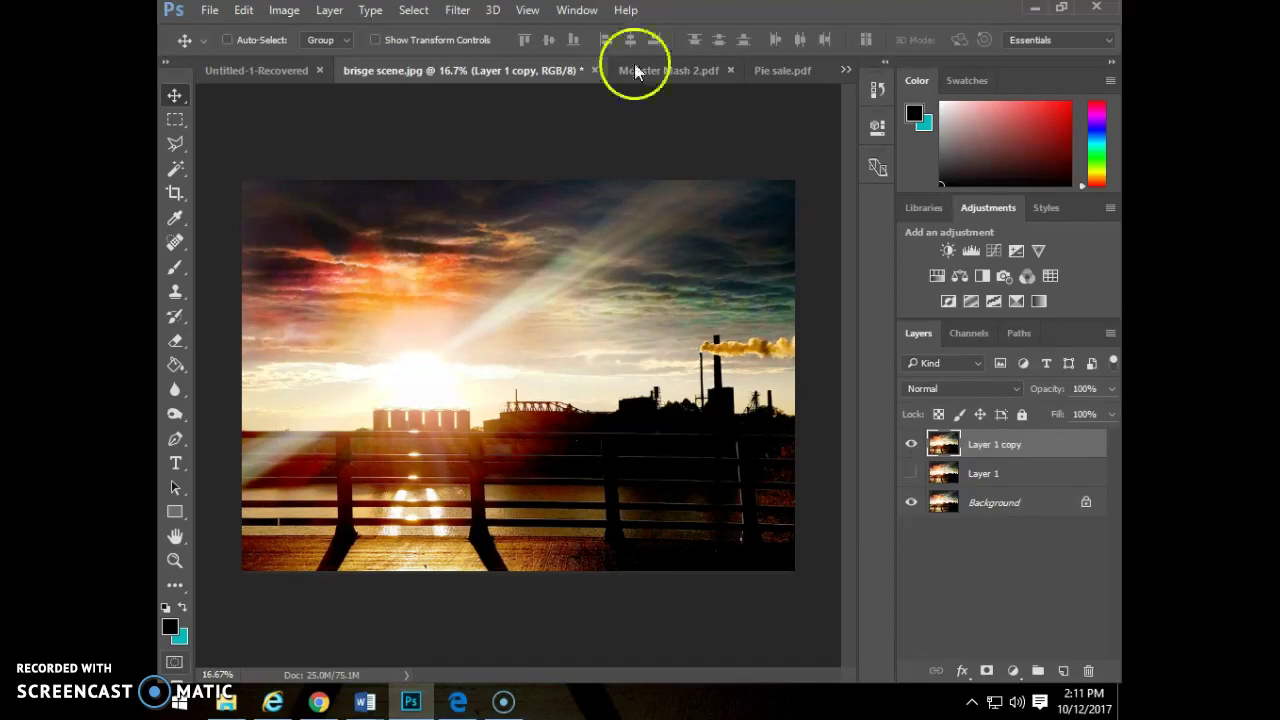
click(458, 11)
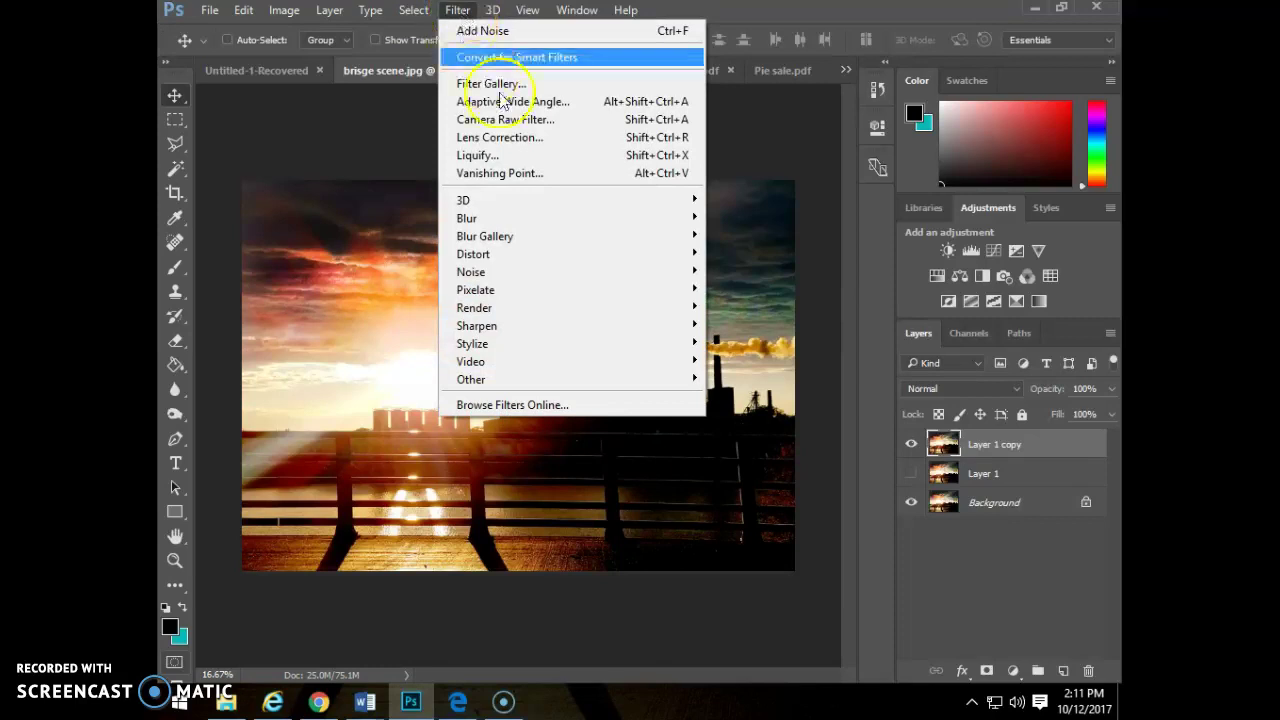
Step: Preview Filter > Noise > Add Noise at 14.89%, Gaussian, with Monochromatic off
mouse_move(665, 272)
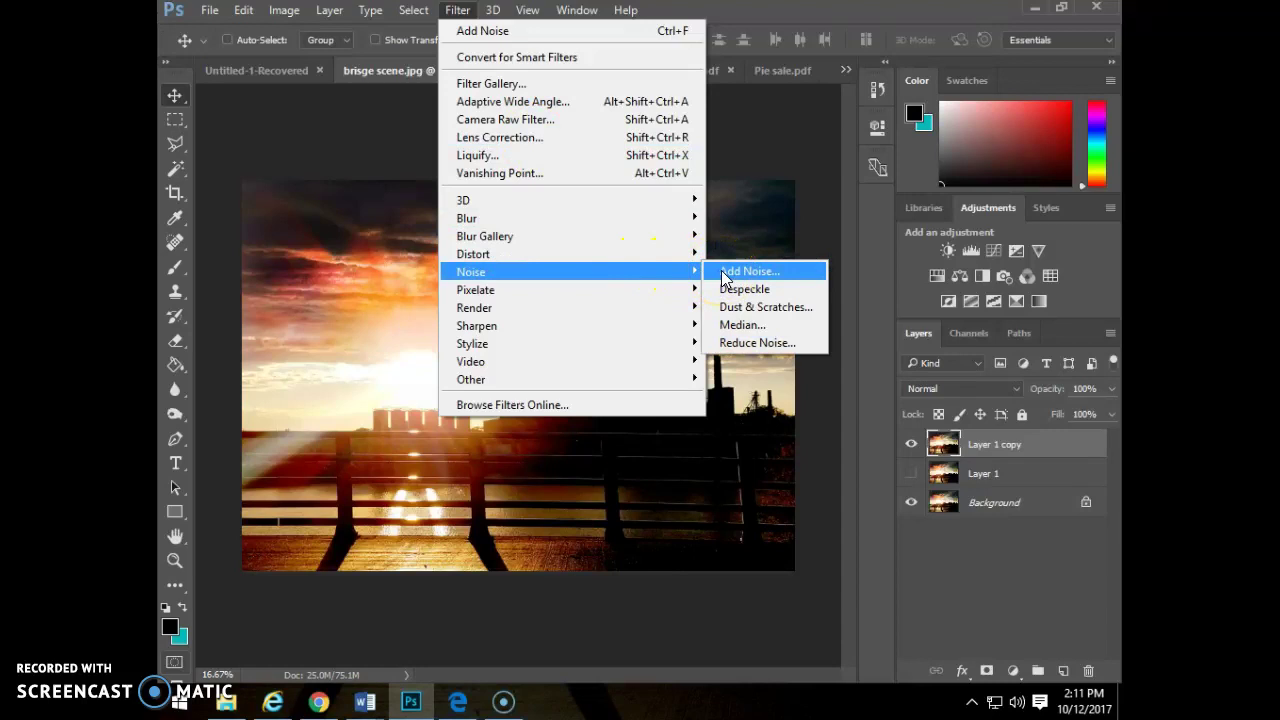
click(748, 271)
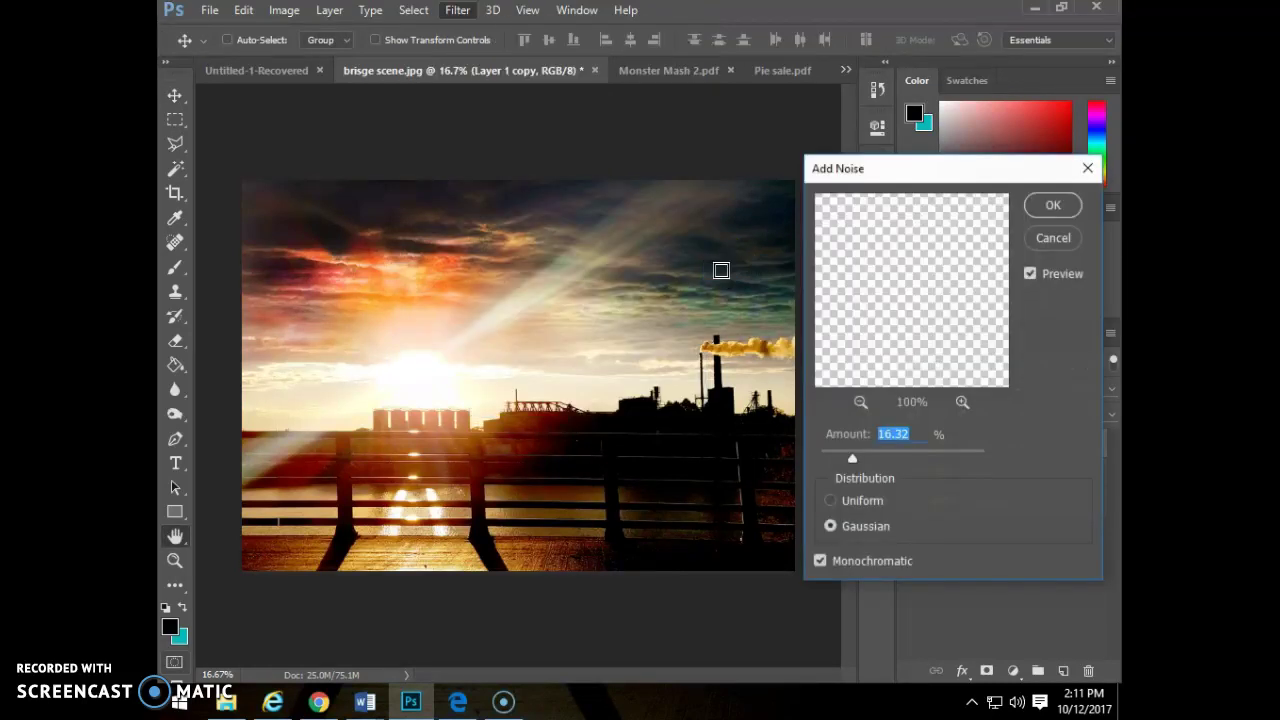
drag(900, 177, 871, 129)
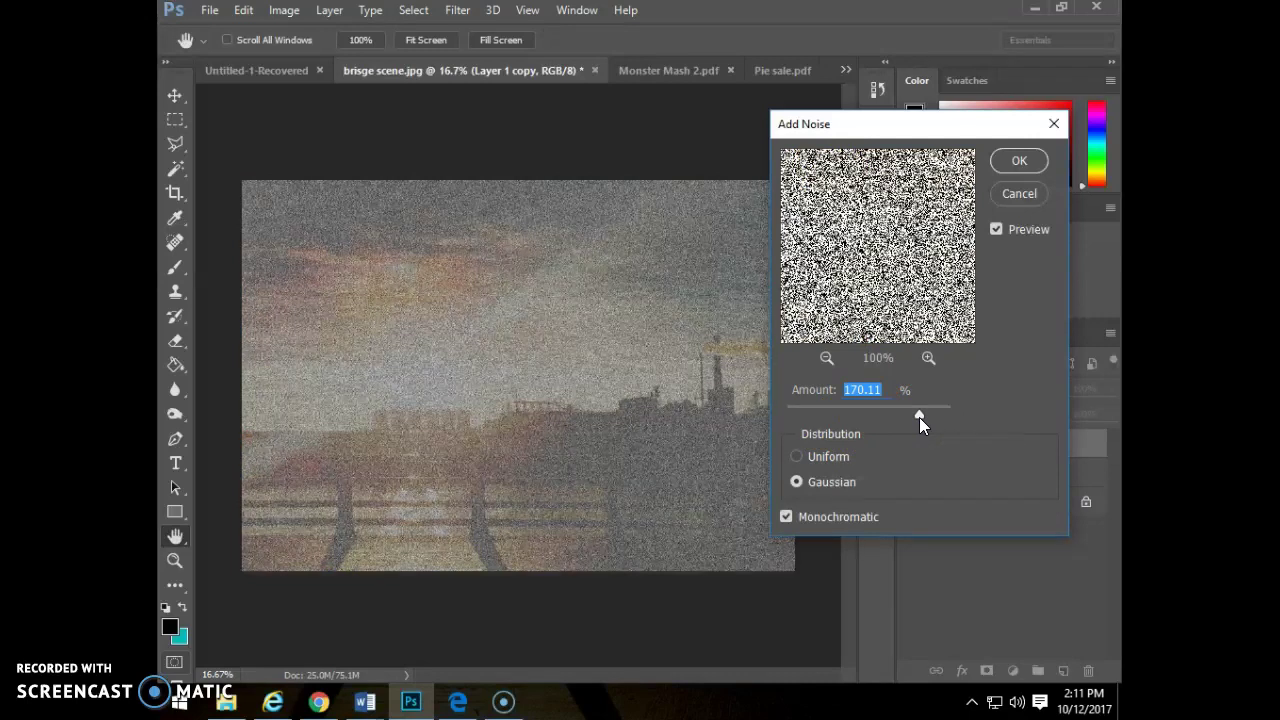
click(796, 456)
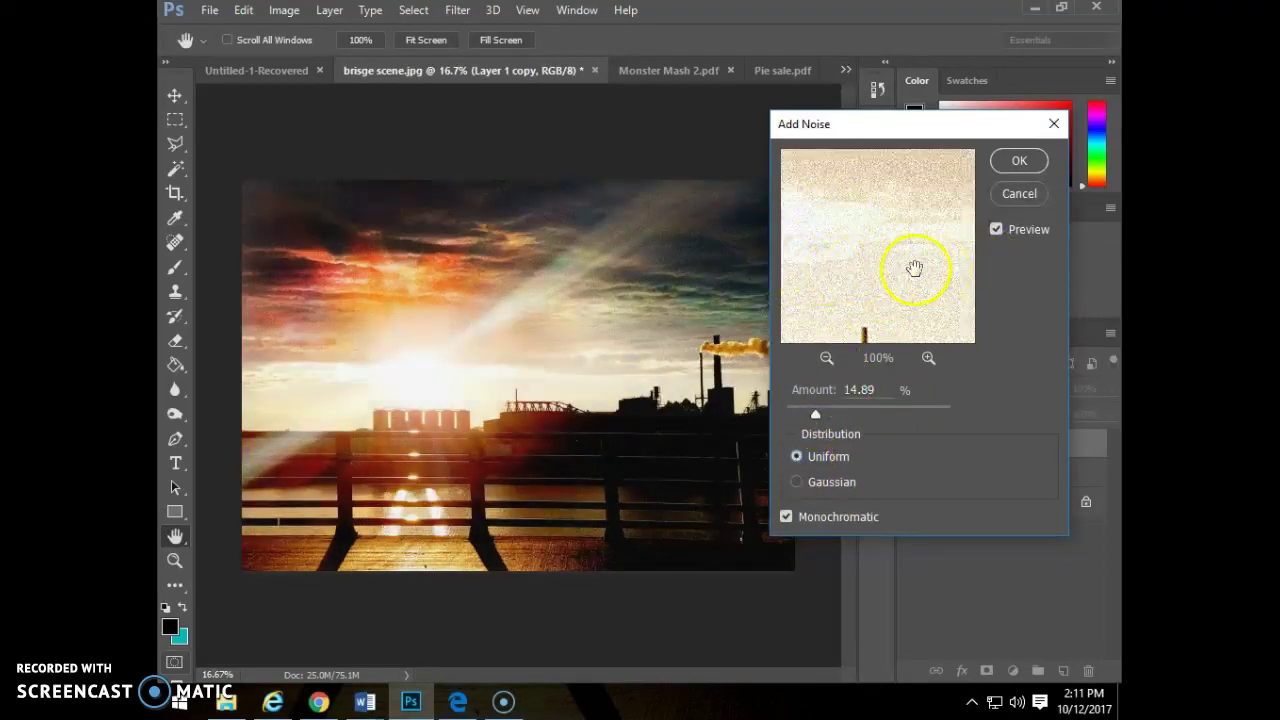
click(797, 483)
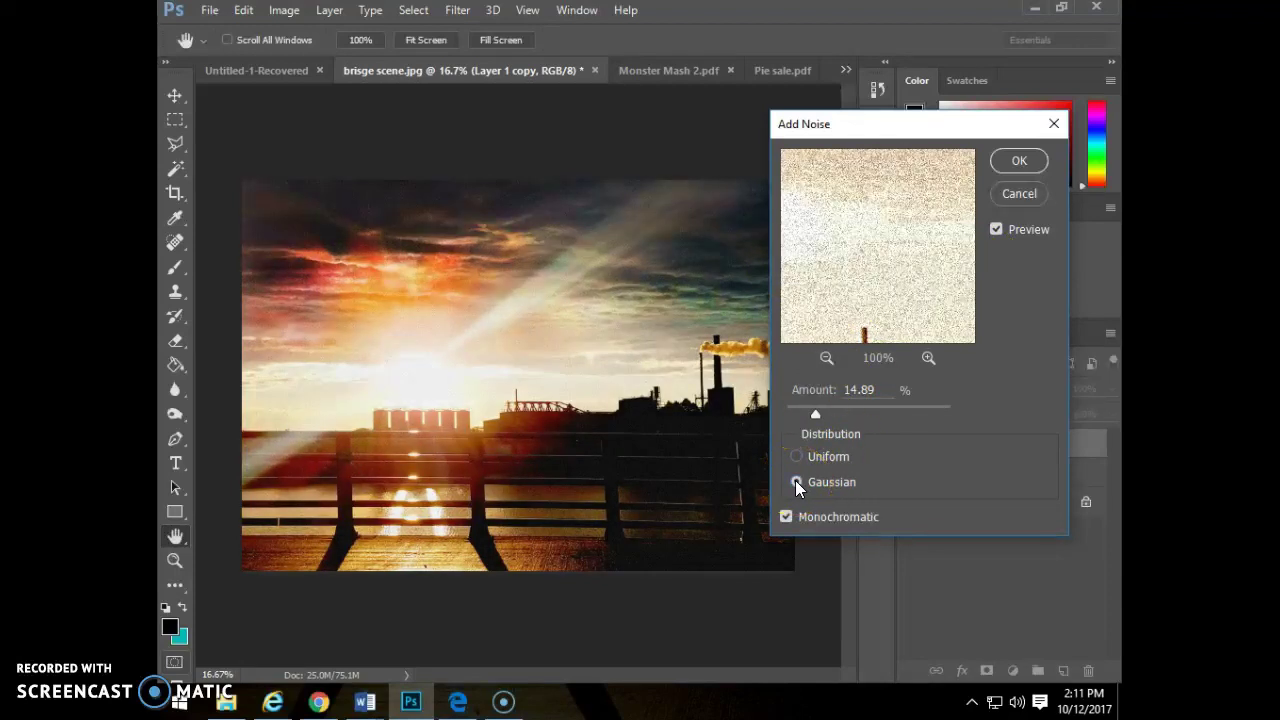
mouse_move(808, 268)
mouse_down()
mouse_move(834, 315)
mouse_move(811, 286)
mouse_up()
click(788, 515)
Step: Compare monochromatic and coloured noise with the Add Noise preview magnified to 800%
click(787, 516)
click(787, 516)
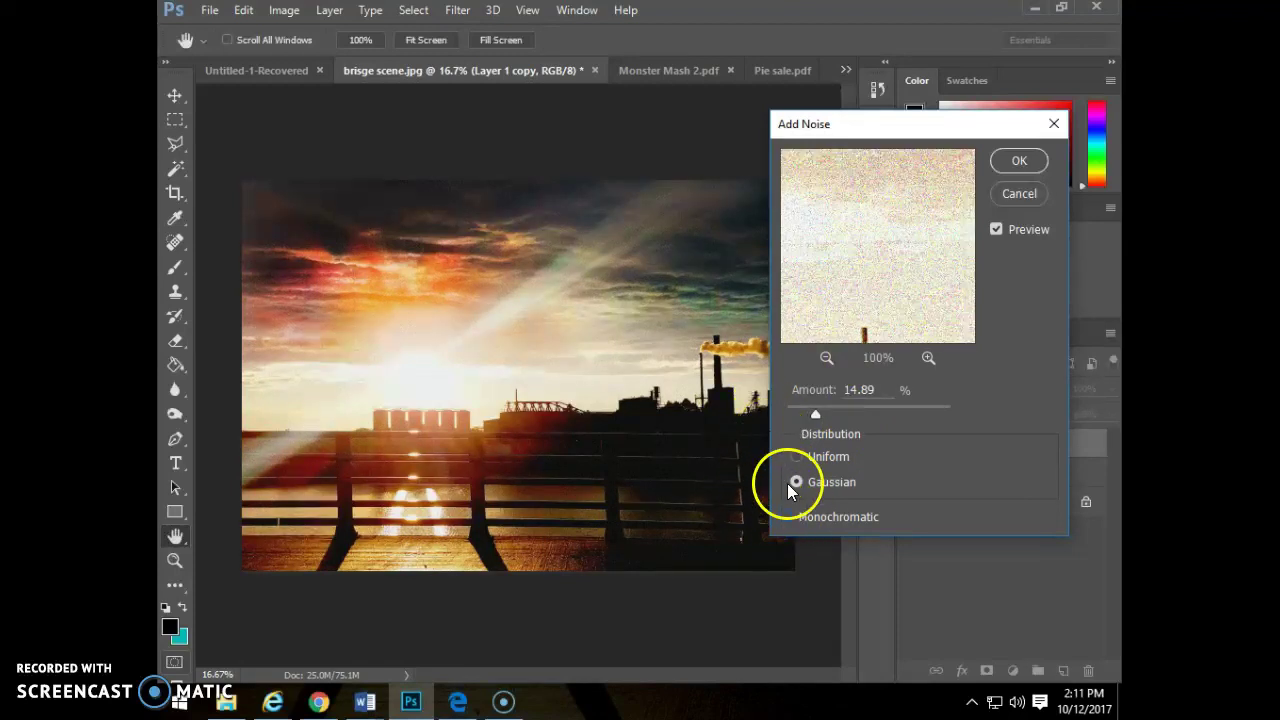
click(787, 517)
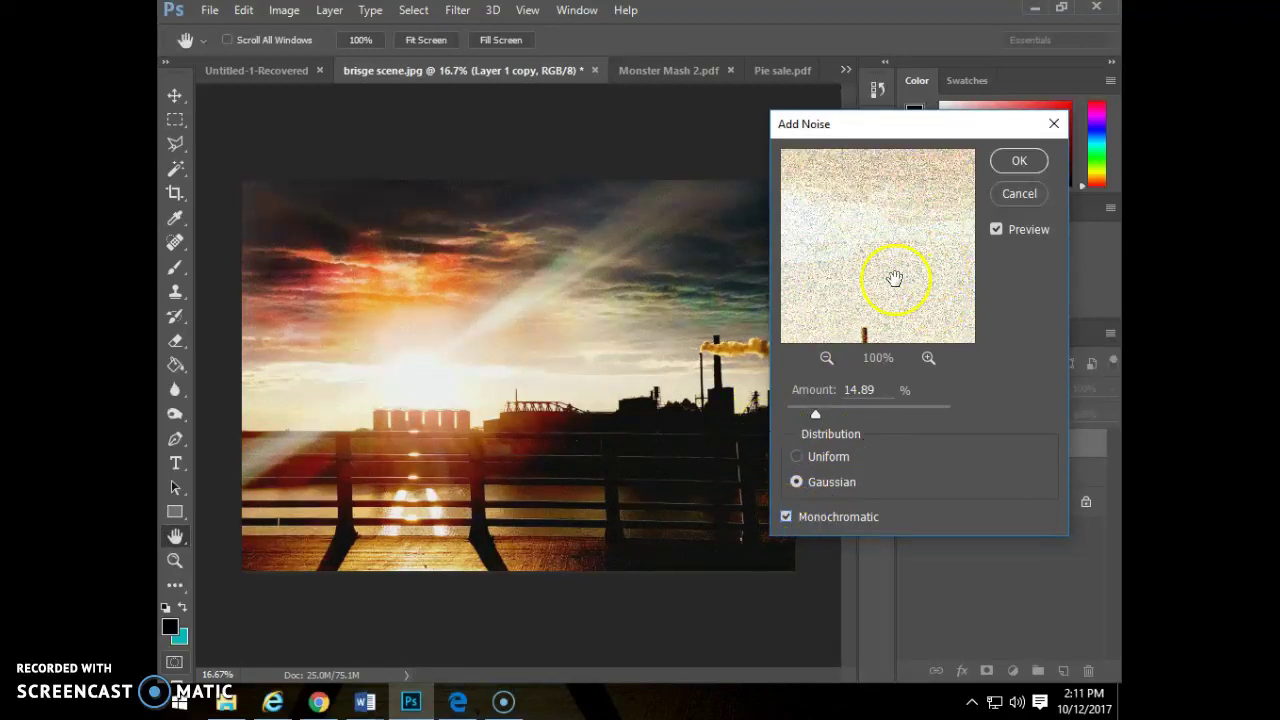
click(927, 358)
click(927, 358)
click(927, 358)
click(927, 358)
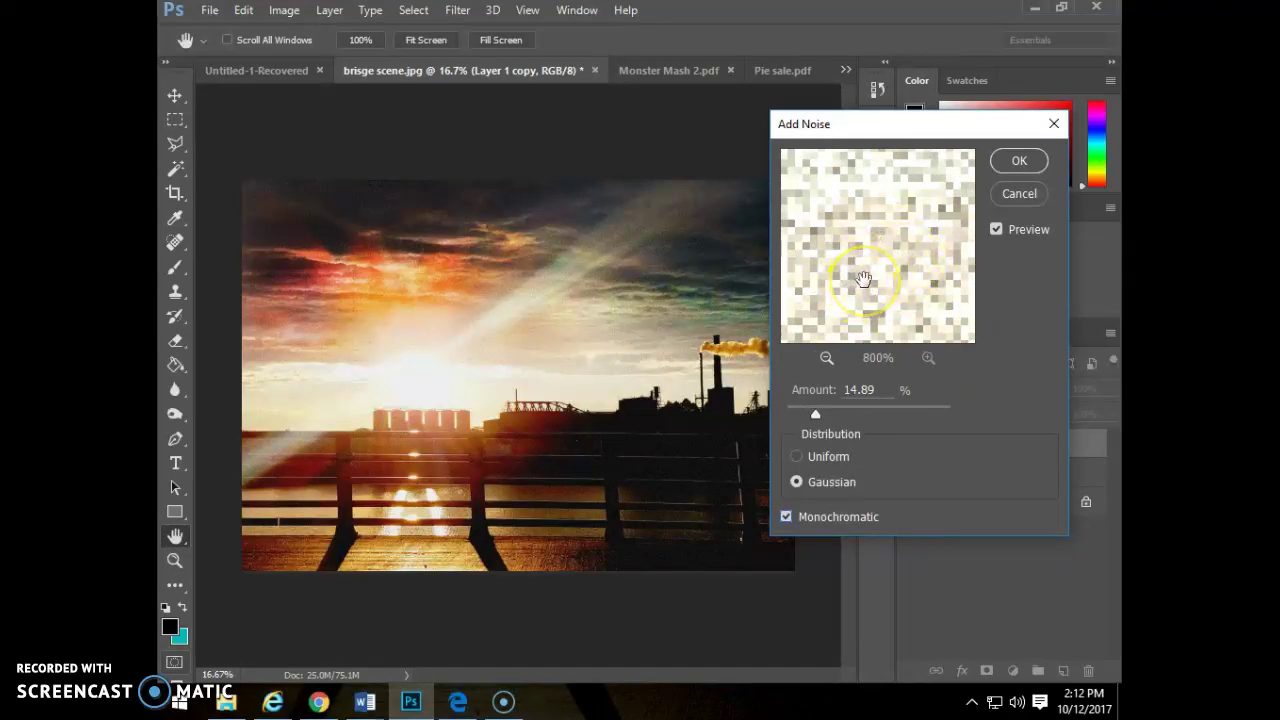
Step: Apply coloured Gaussian noise at 22.04% to Layer 1 copy
click(784, 516)
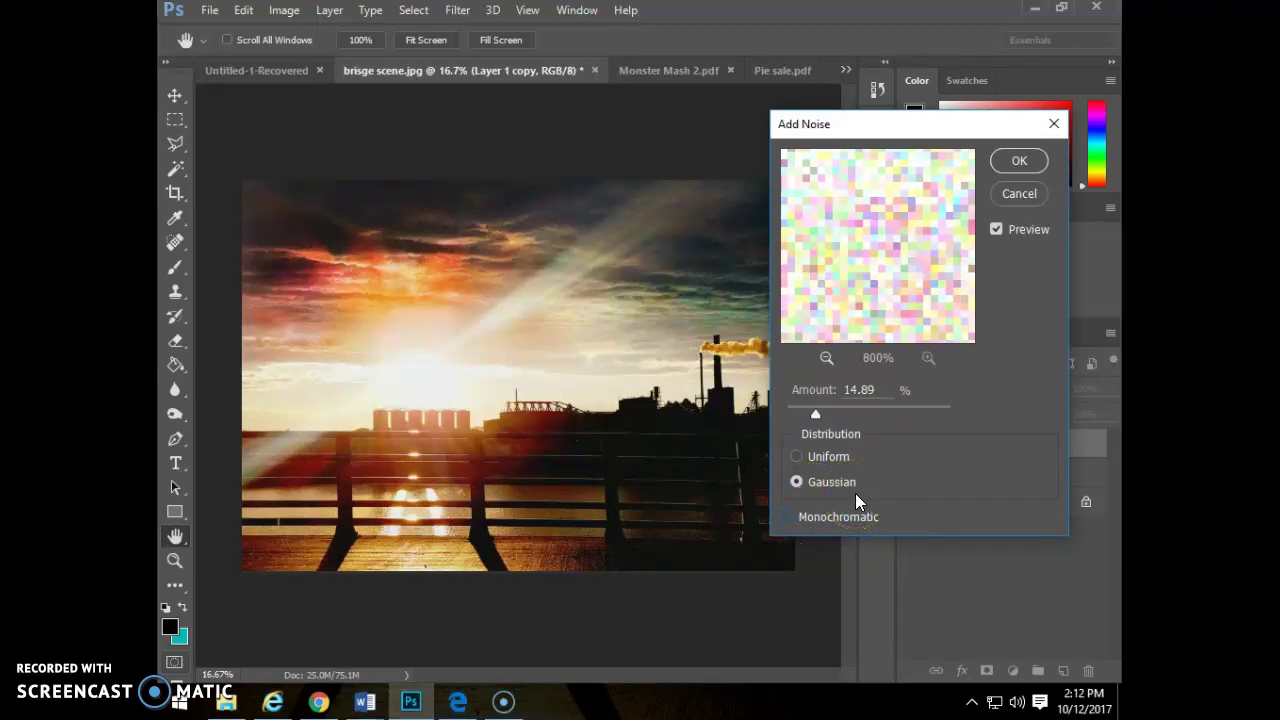
click(786, 516)
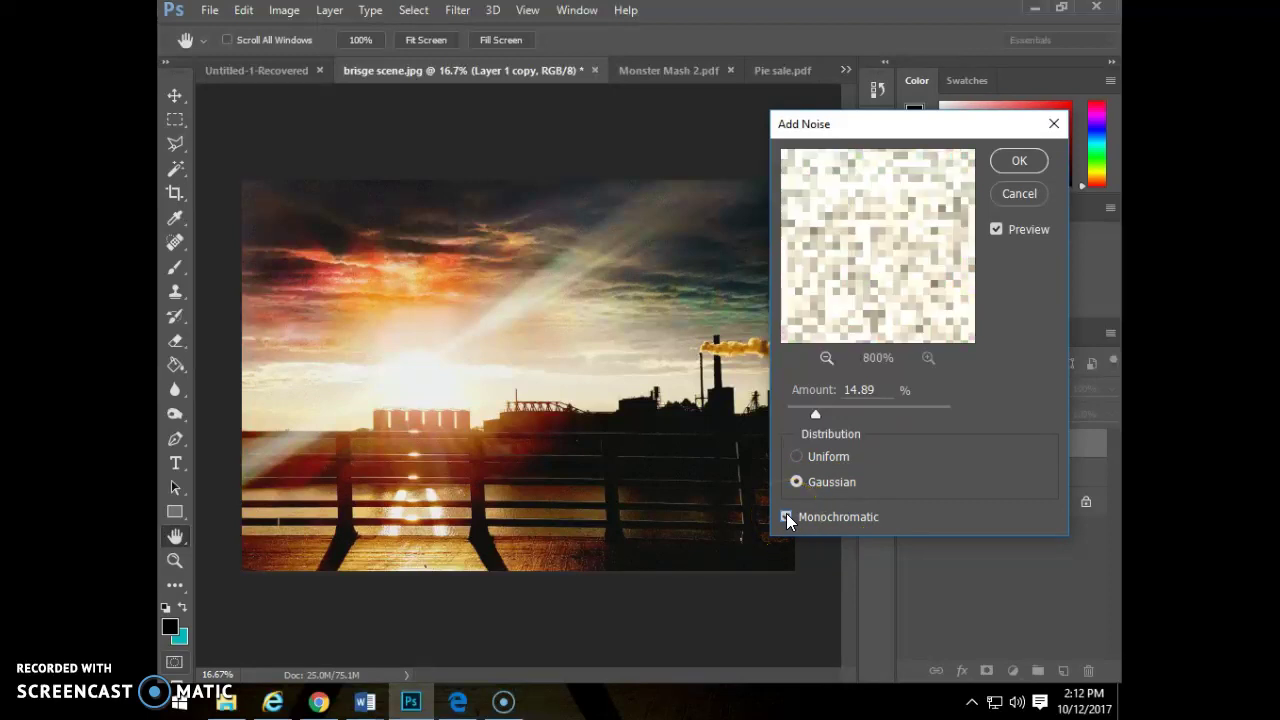
click(786, 516)
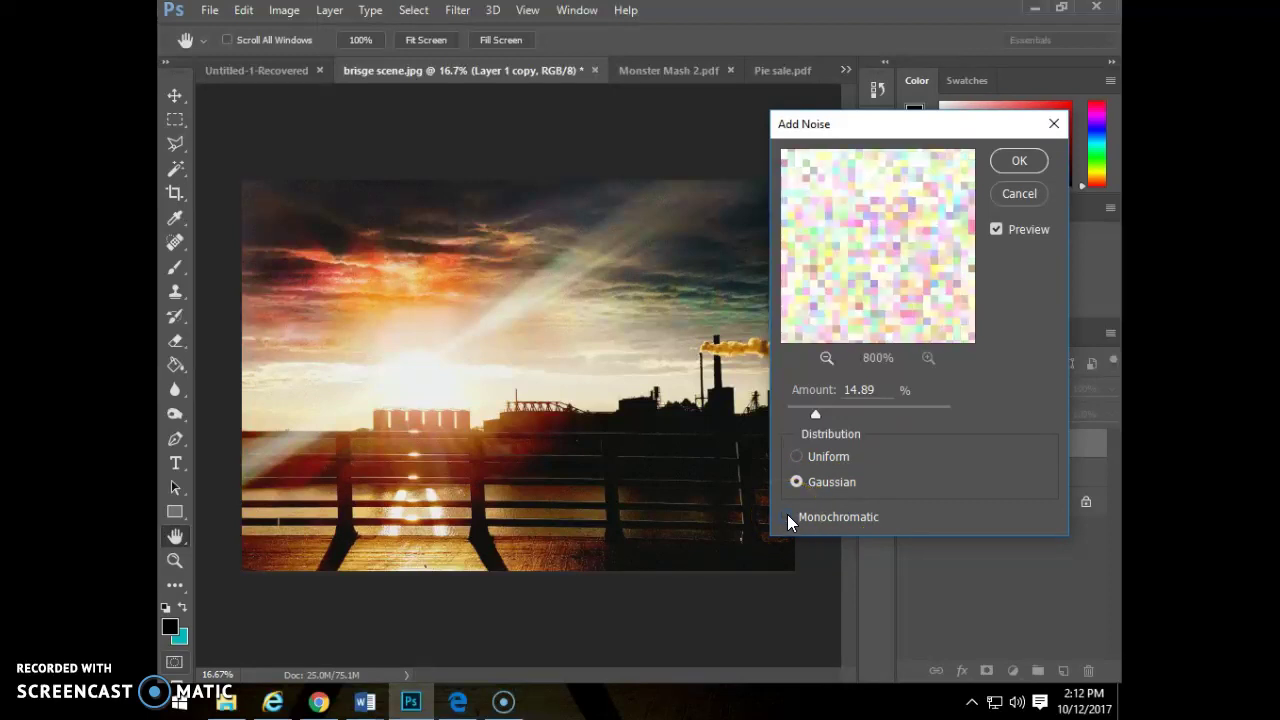
click(831, 424)
mouse_move(816, 414)
mouse_down()
mouse_move(865, 417)
mouse_move(830, 418)
mouse_up()
click(1019, 160)
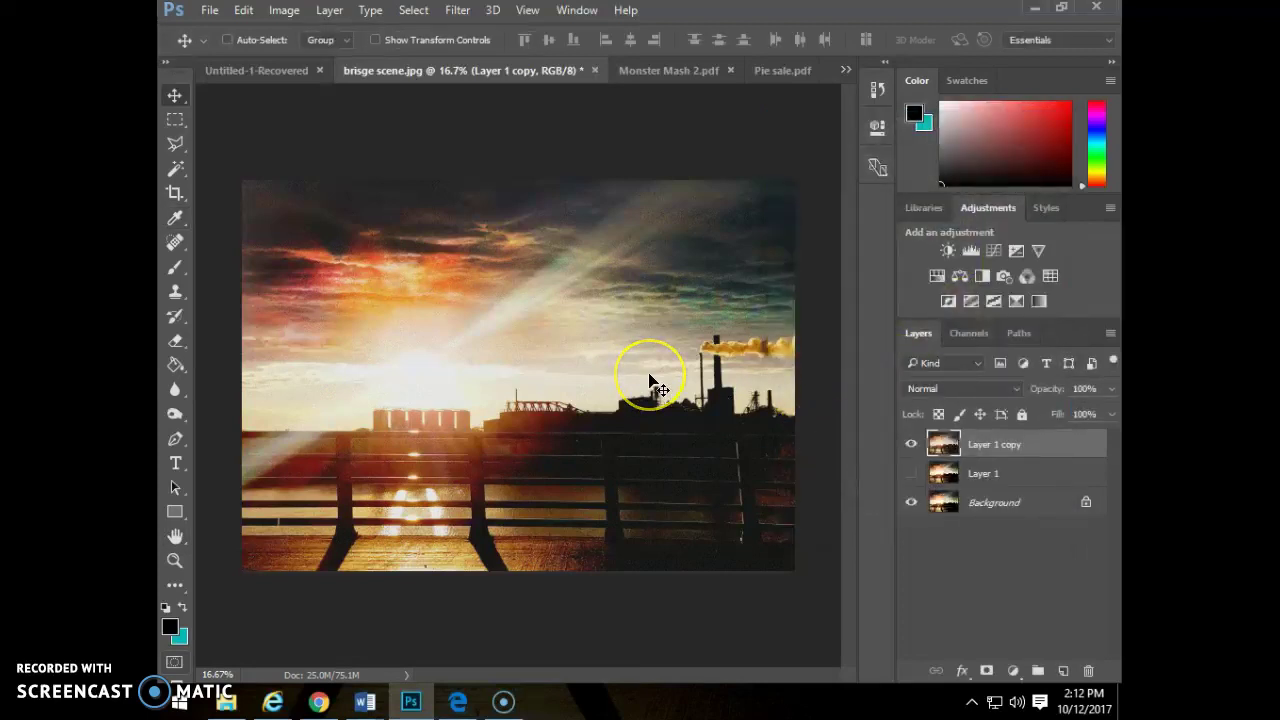
Step: Zoom in on the sky and factory roof and toggle Layer 1 copy to compare grain with the original
key(ctrl+plus)
key(ctrl+plus)
key(ctrl+plus)
key(ctrl+plus)
key(ctrl+plus)
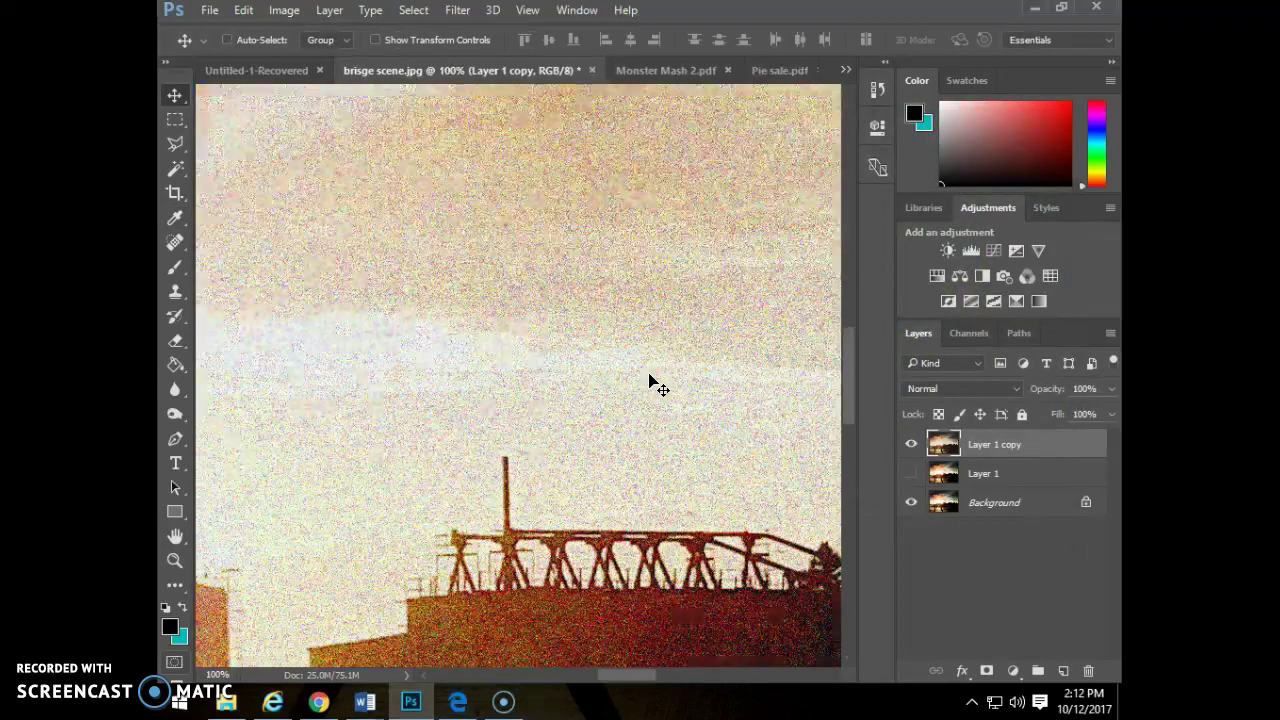
click(911, 444)
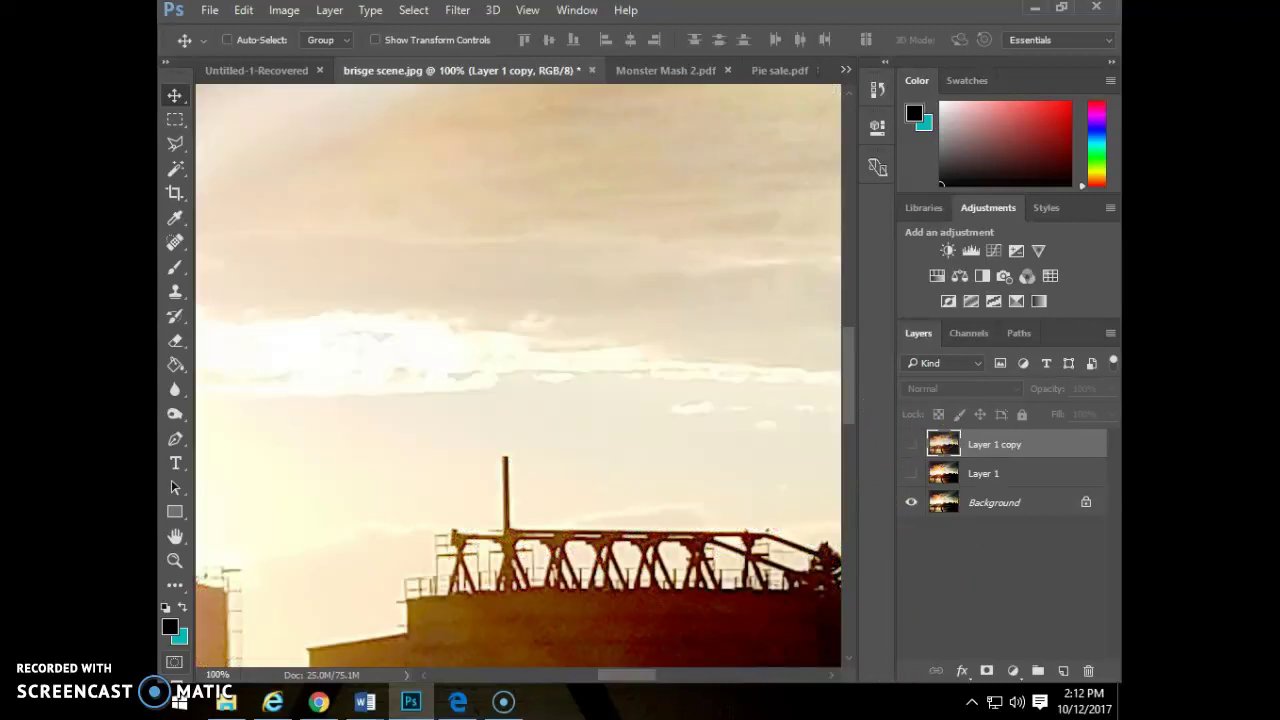
click(911, 444)
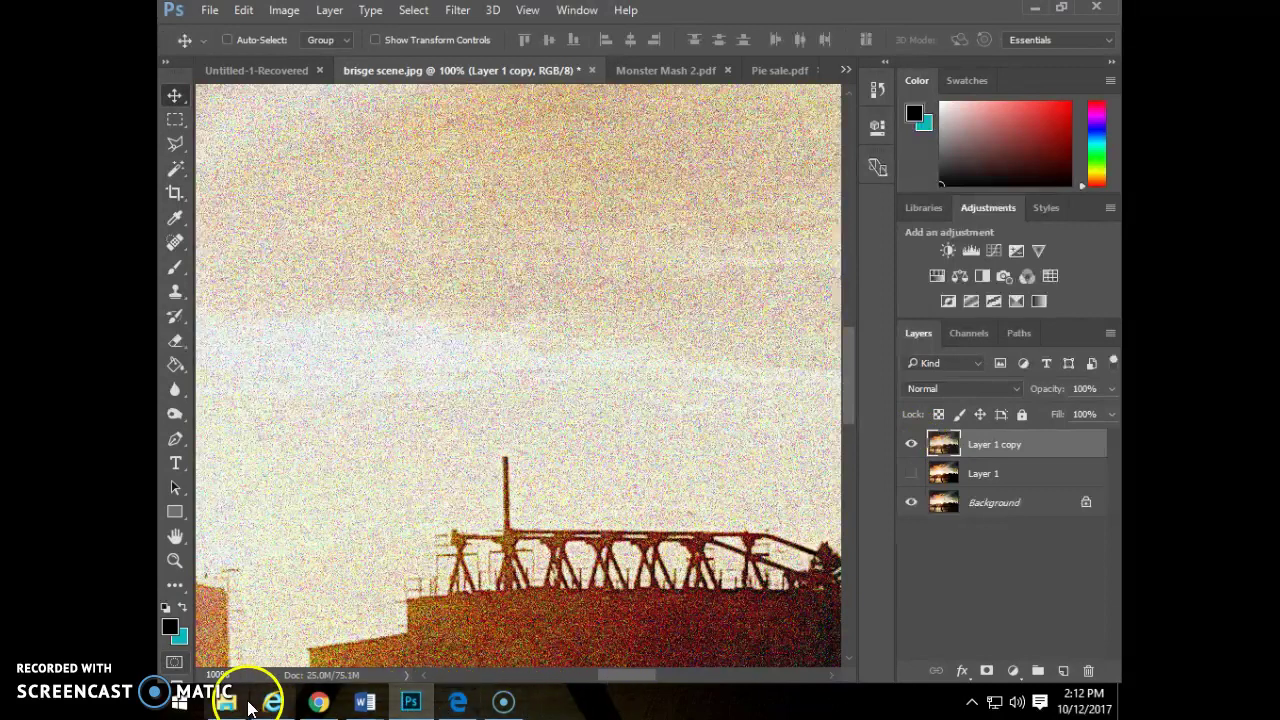